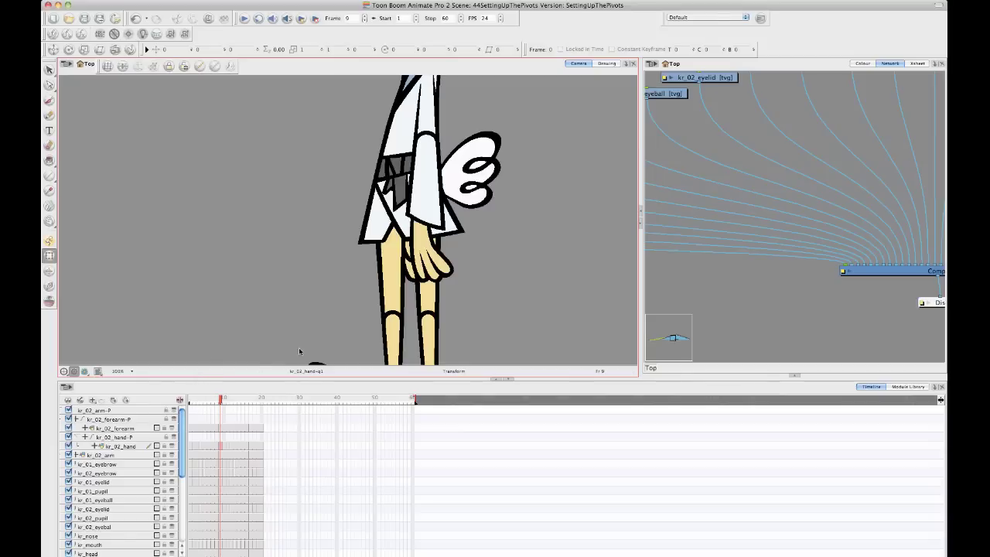
Step: Recentre the arm and select the forearm drawing, then the hand drawing
{"action": "left_click_drag", "start_coordinate": [504, 209], "coordinate": [496, 246]}
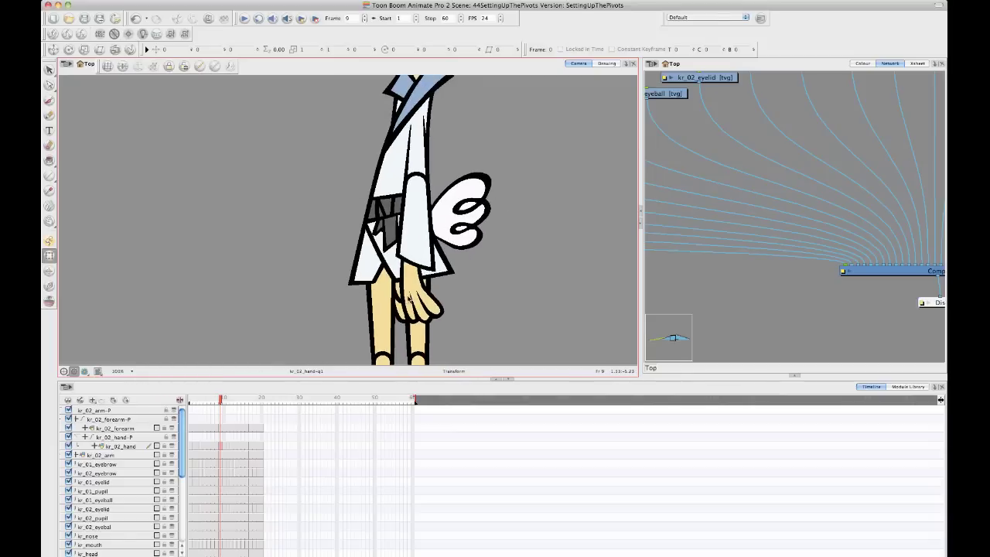
{"action": "left_click", "coordinate": [410, 248]}
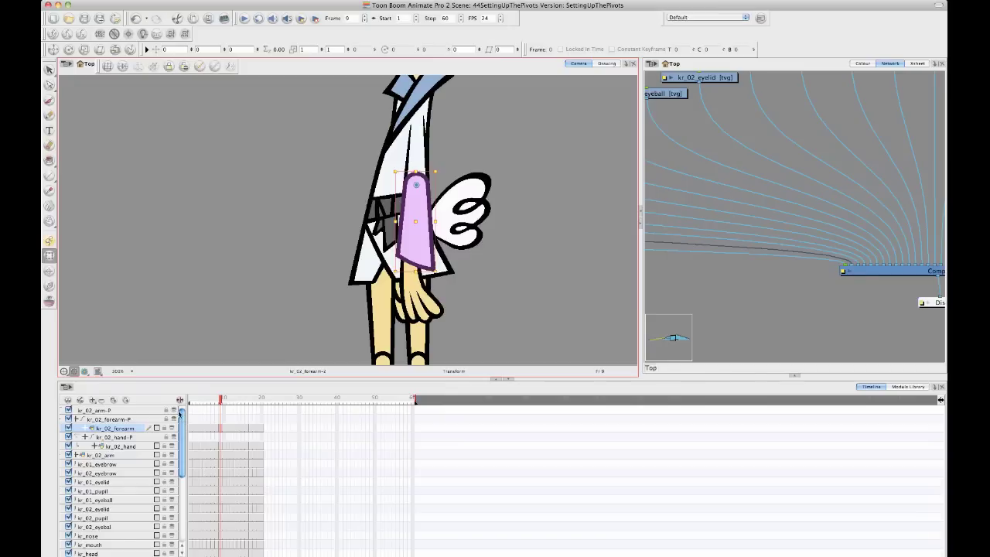
{"action": "left_click_drag", "start_coordinate": [218, 309], "coordinate": [201, 271]}
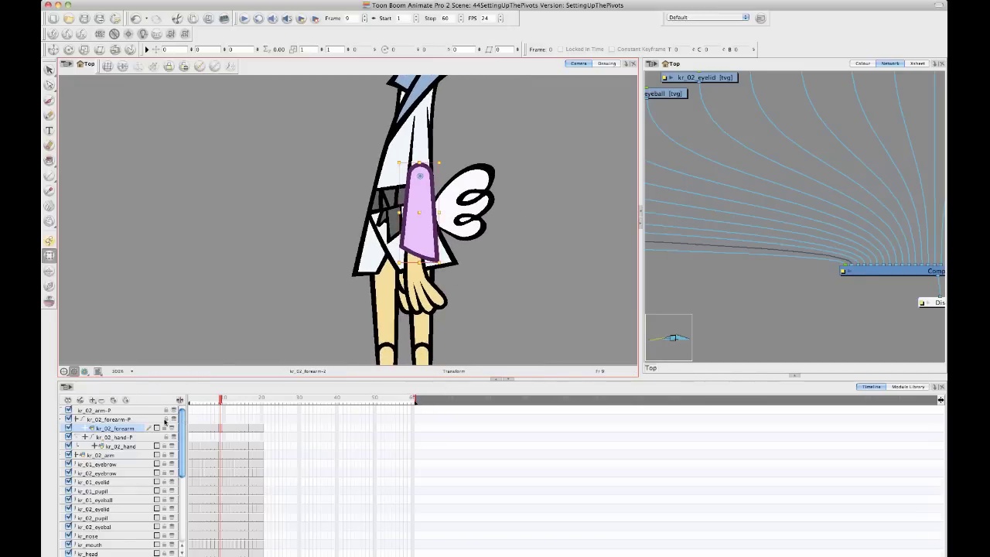
{"action": "left_click", "coordinate": [431, 290]}
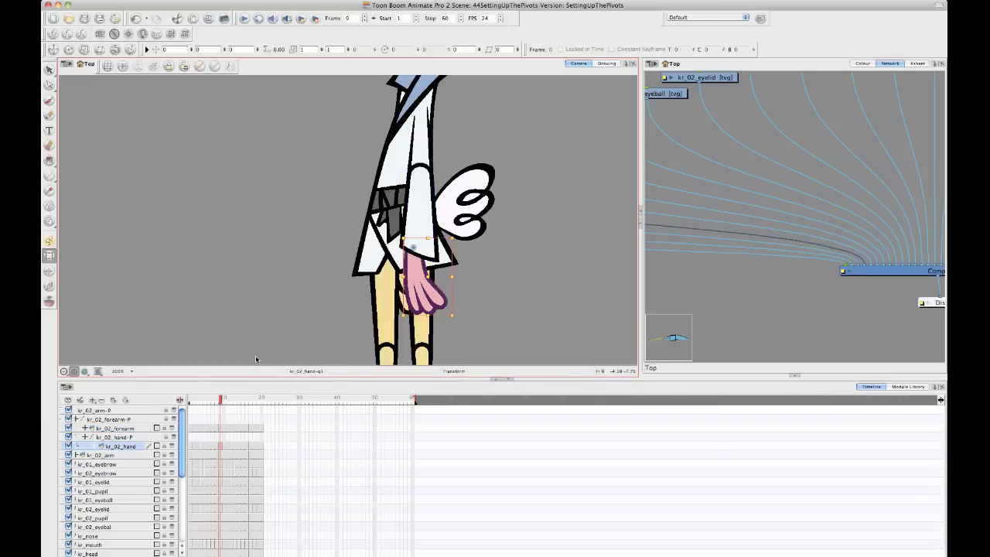
Step: Walk the selection up the peg chain to kr_02_forearm-P, then zoom out to the whole rabbit
{"action": "key", "text": "b"}
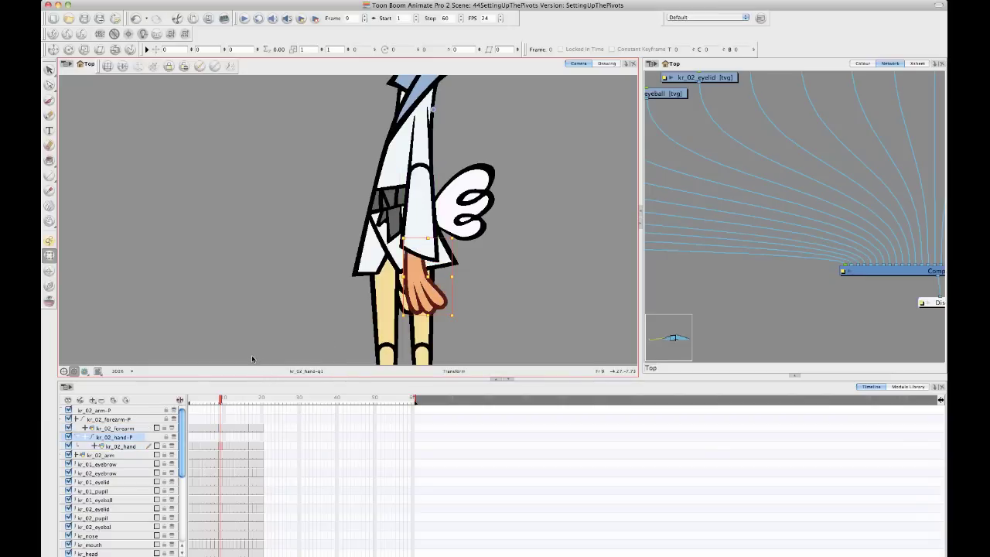
{"action": "key", "text": "b"}
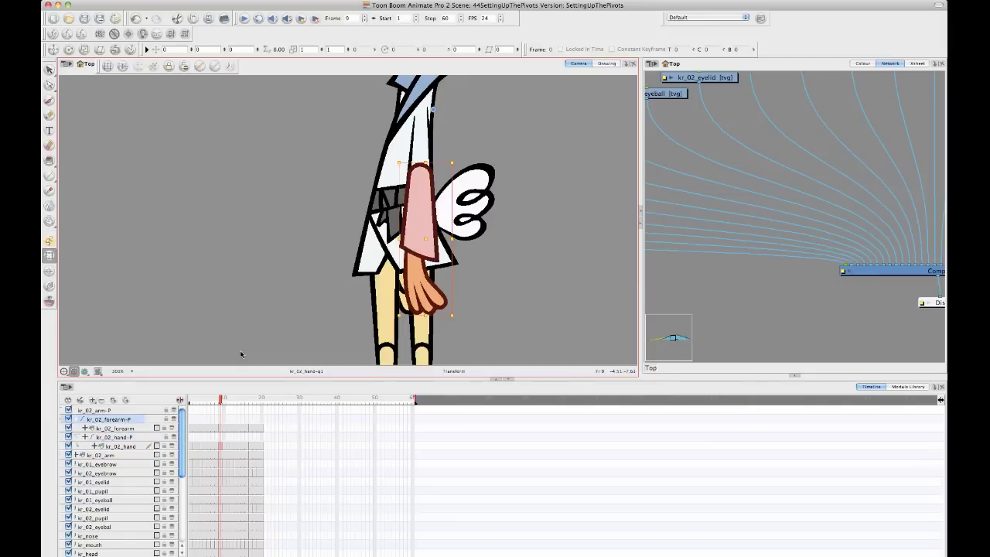
{"action": "key", "text": "b"}
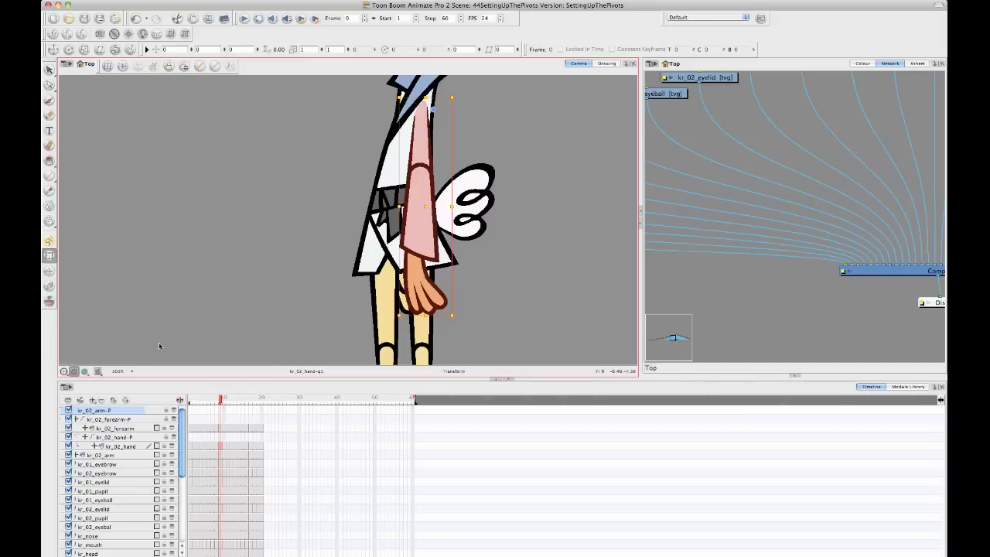
{"action": "key", "text": "shift+b"}
{"action": "key", "text": "shift+b"}
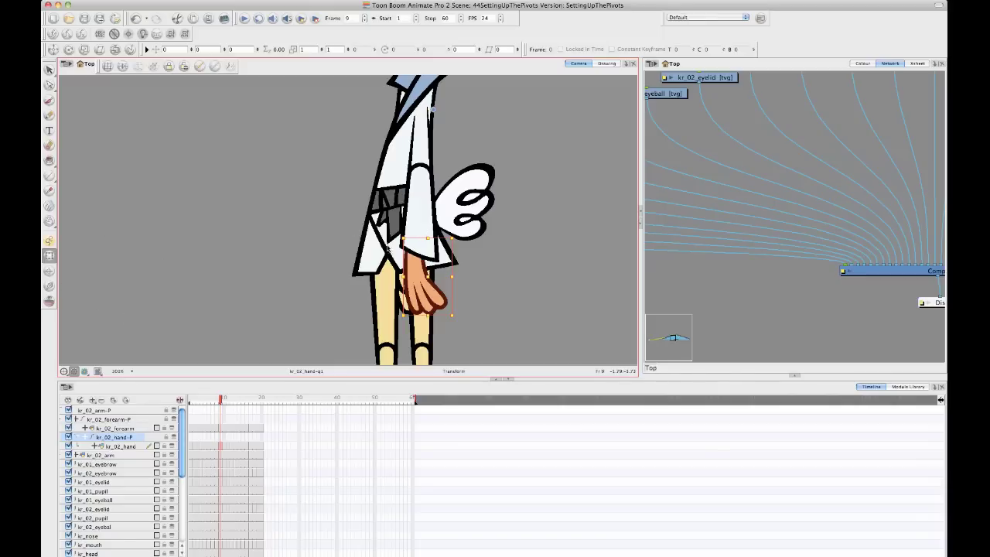
{"action": "left_click", "coordinate": [48, 241]}
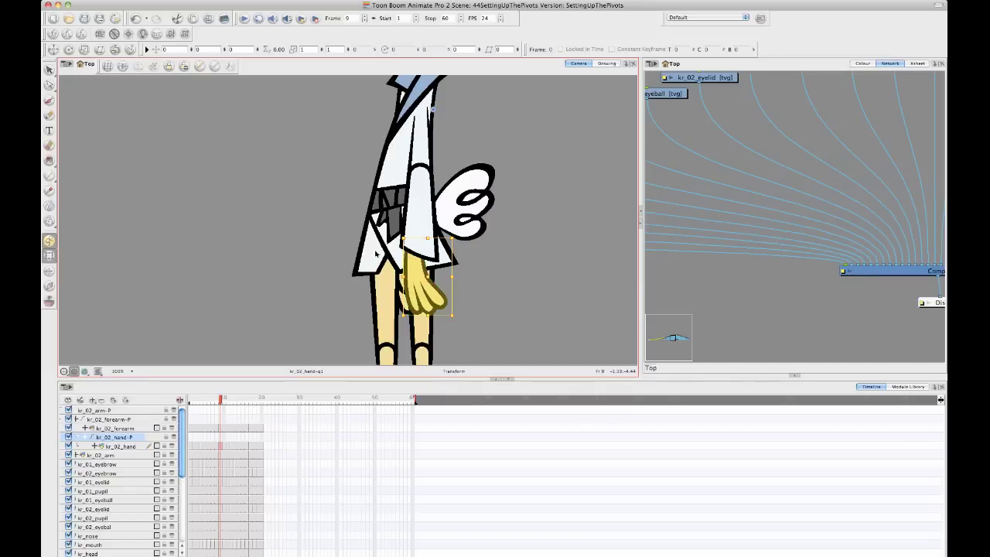
{"action": "key", "text": "b"}
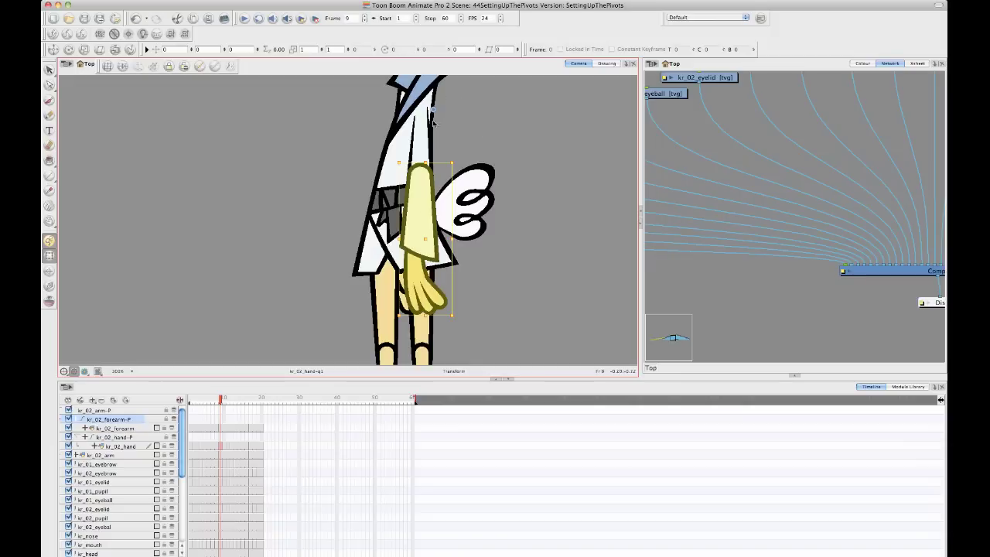
{"action": "left_click_drag", "start_coordinate": [469, 111], "coordinate": [472, 137]}
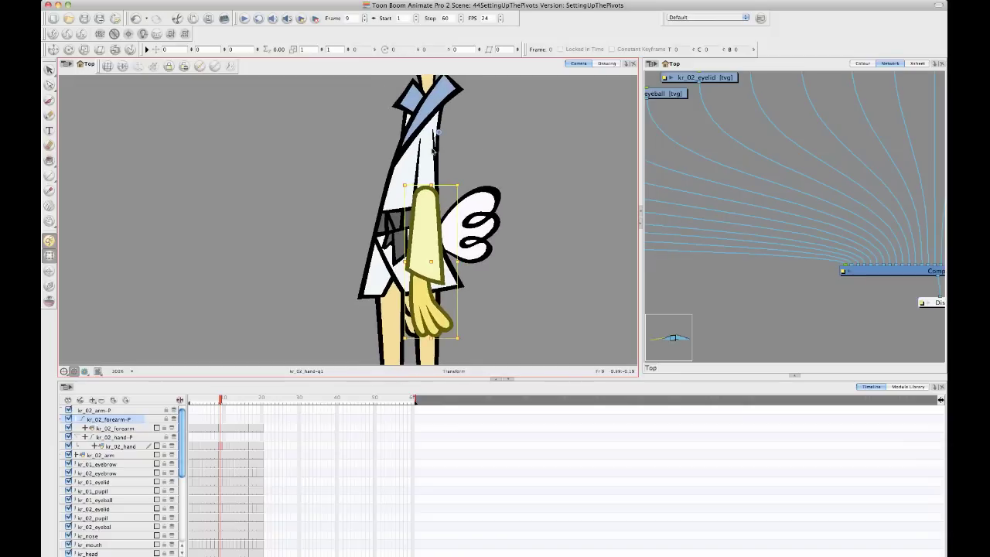
{"action": "key", "text": "shift+z"}
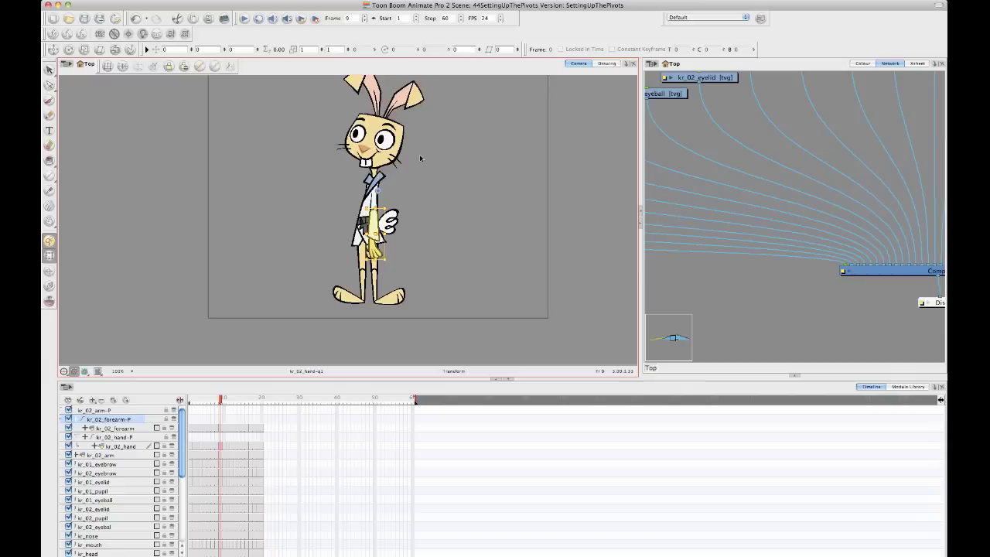
{"action": "key", "text": "2"}
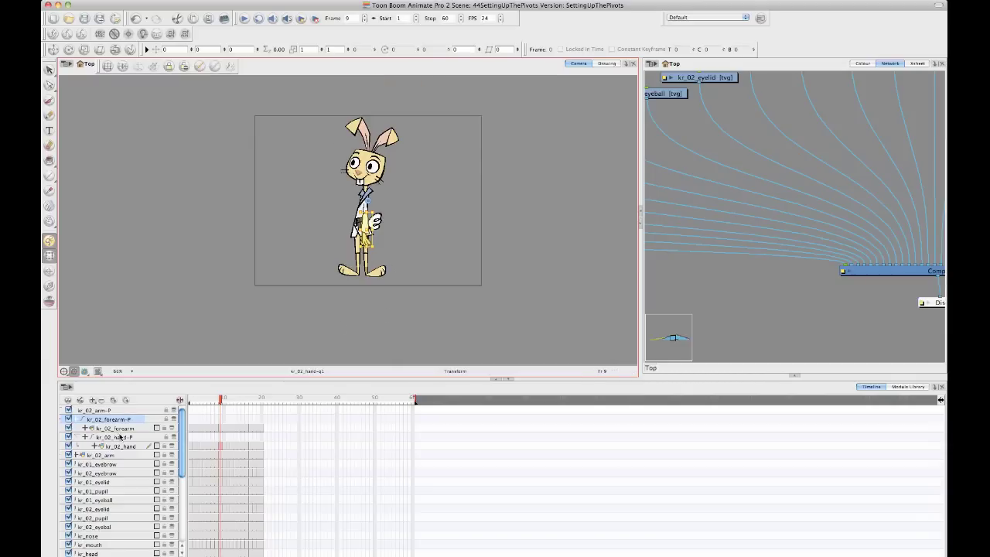
{"action": "left_click", "coordinate": [123, 437]}
{"action": "left_click", "coordinate": [125, 419]}
{"action": "left_click", "coordinate": [122, 411]}
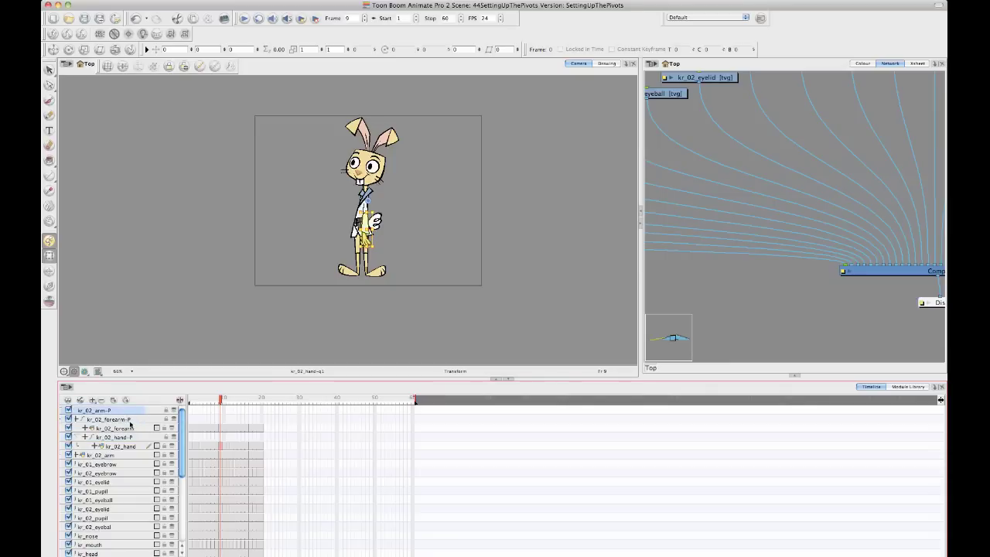
{"action": "left_click", "coordinate": [132, 437]}
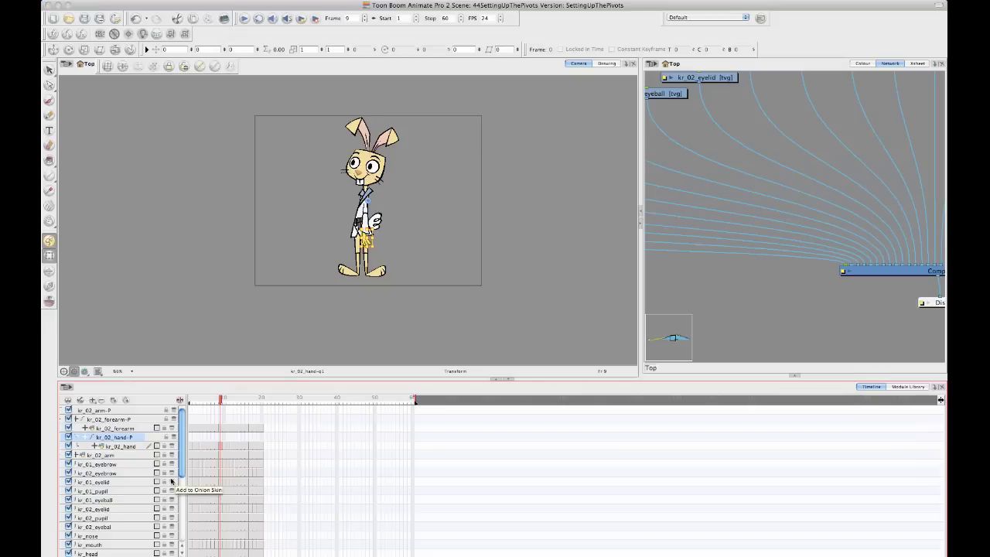
{"action": "left_click", "coordinate": [222, 449]}
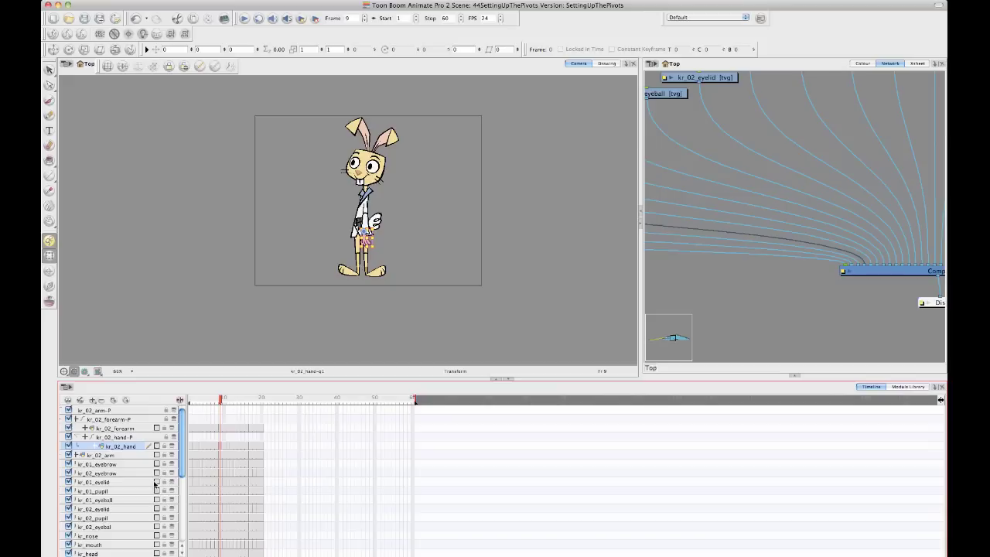
{"action": "left_click_drag", "start_coordinate": [352, 380], "coordinate": [356, 416]}
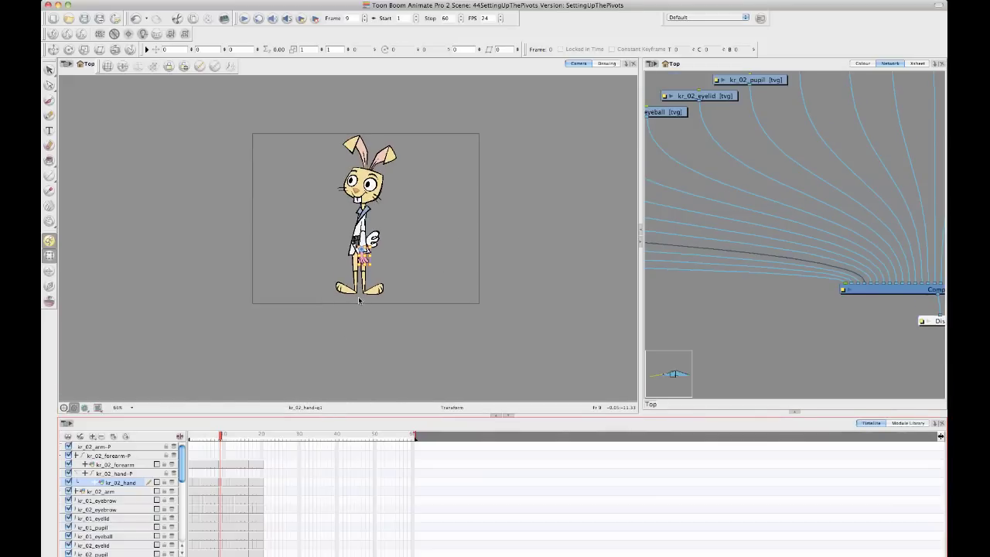
Step: Zoom the Camera view to 200%, centre on the arm, and select the kr_02_hand-P peg
{"action": "key", "text": "2"}
{"action": "key", "text": "2"}
{"action": "key", "text": "2"}
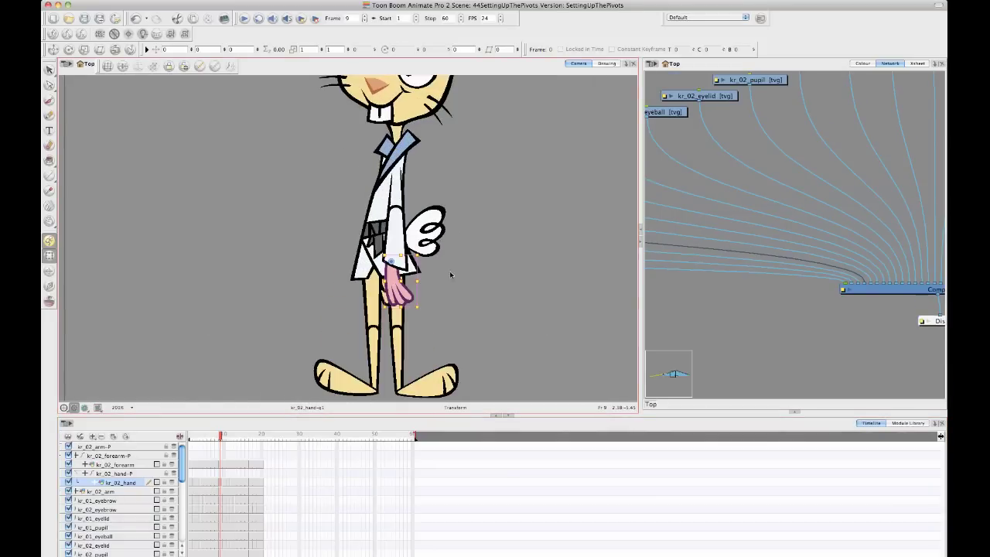
{"action": "left_click_drag", "start_coordinate": [430, 276], "coordinate": [373, 273]}
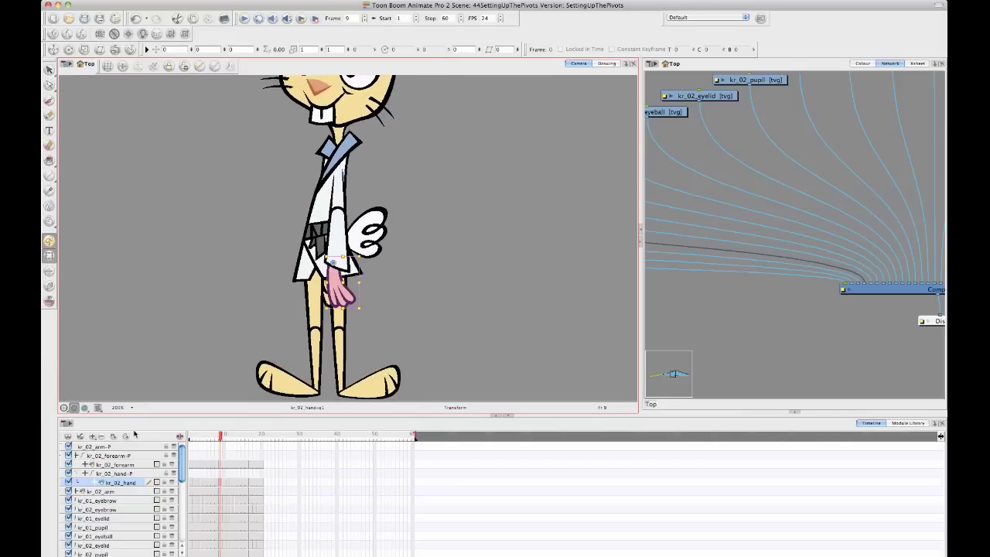
{"action": "left_click", "coordinate": [127, 473]}
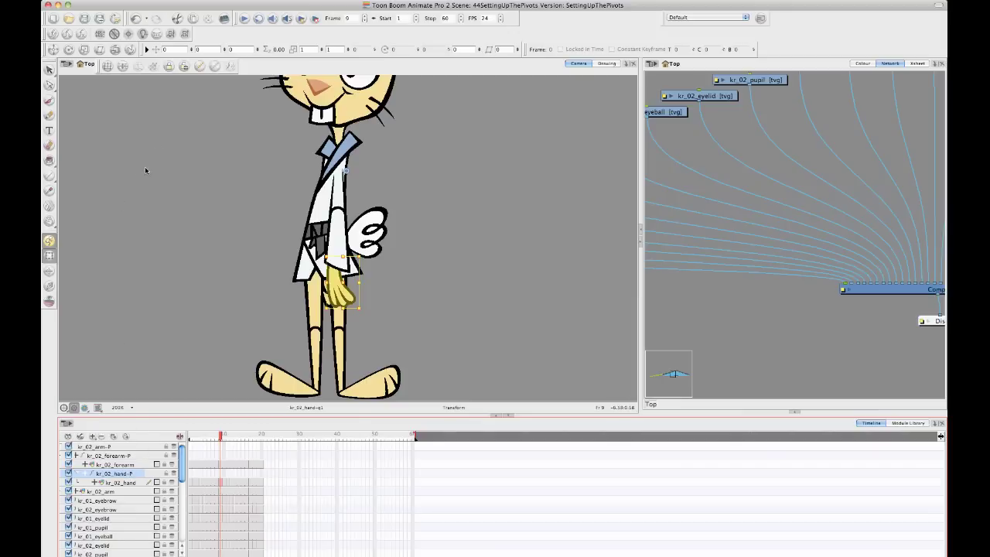
Step: Drag the kr_02_hand-P rotation pivot from the shoulder to the wrist, then check frames 2 and 6
{"action": "left_click", "coordinate": [68, 49]}
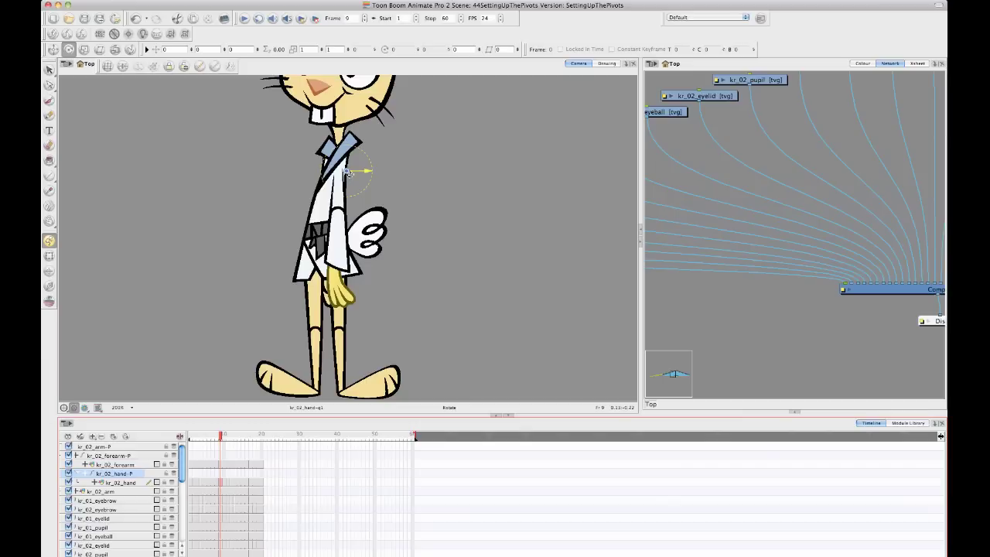
{"action": "left_click_drag", "start_coordinate": [350, 174], "coordinate": [336, 269]}
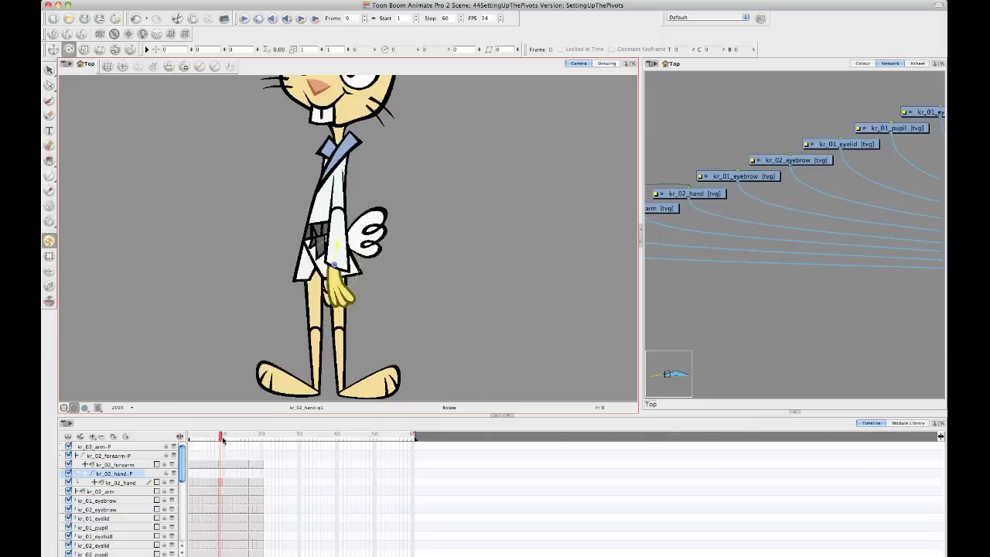
{"action": "mouse_move", "coordinate": [220, 437]}
{"action": "left_mouse_down"}
{"action": "mouse_move", "coordinate": [152, 439]}
{"action": "mouse_move", "coordinate": [265, 448]}
{"action": "mouse_move", "coordinate": [189, 446]}
{"action": "mouse_move", "coordinate": [217, 448]}
{"action": "left_mouse_up"}
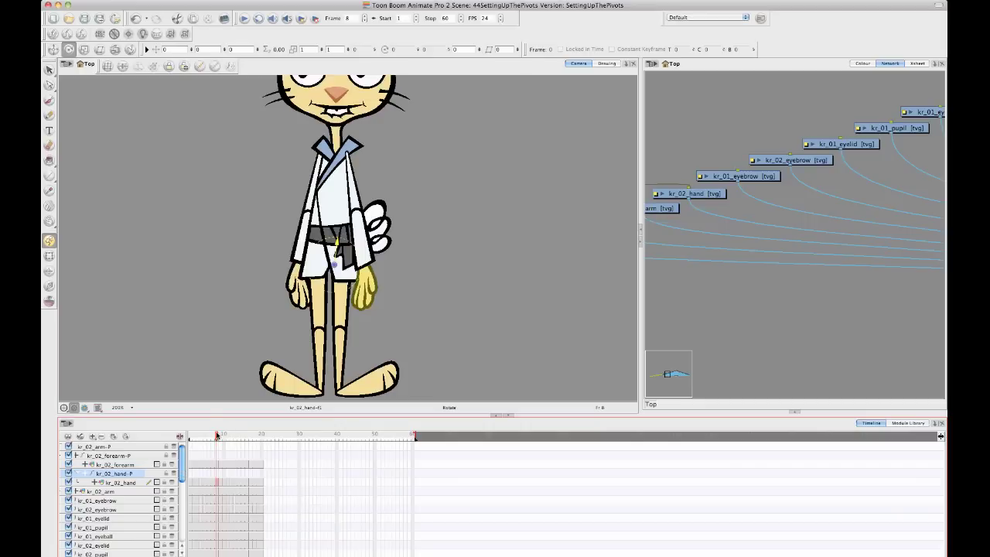
{"action": "mouse_move", "coordinate": [216, 438]}
{"action": "left_mouse_down"}
{"action": "mouse_move", "coordinate": [231, 441]}
{"action": "mouse_move", "coordinate": [221, 439]}
{"action": "left_mouse_up"}
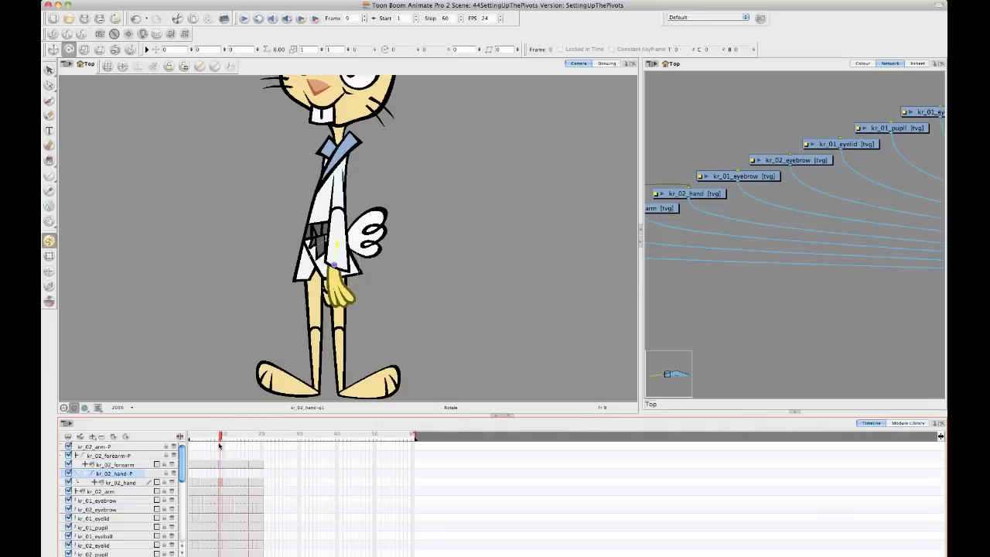
Step: Preview the hand to frame 15, undo the wrist pivot move, and select the kr_02_hand layer
{"action": "mouse_move", "coordinate": [222, 438]}
{"action": "left_mouse_down"}
{"action": "mouse_move", "coordinate": [244, 443]}
{"action": "mouse_move", "coordinate": [219, 447]}
{"action": "left_mouse_up"}
{"action": "key", "text": "ctrl+z"}
{"action": "left_click", "coordinate": [221, 485]}
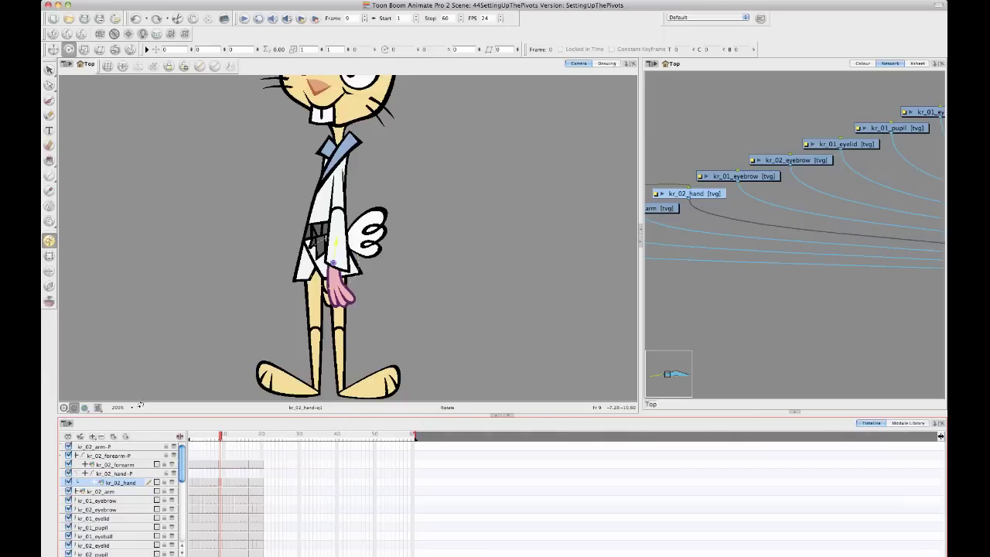
Step: Open the kr_02_hand Layer Properties beside the rabbit and show its Drawing settings
{"action": "double_click", "coordinate": [143, 484]}
{"action": "key", "text": "Return"}
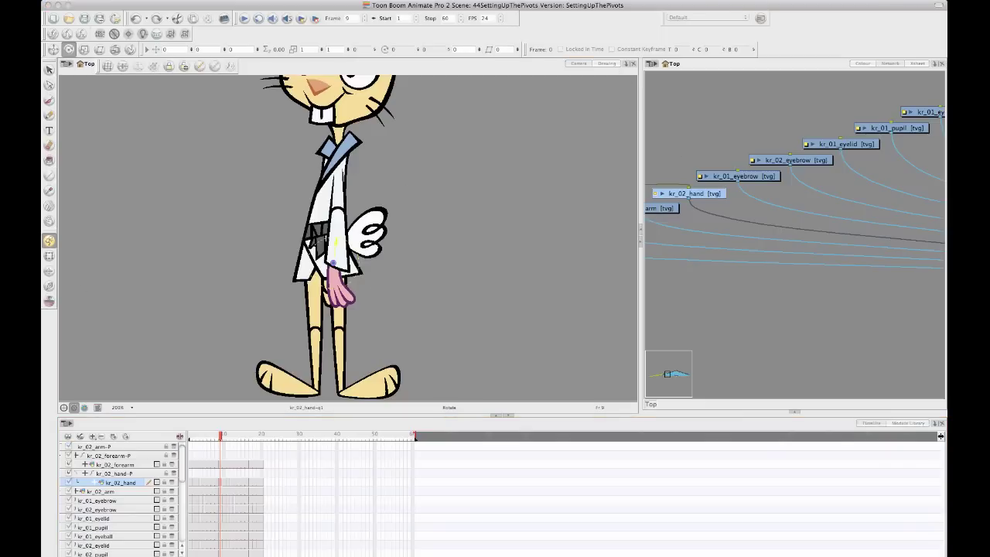
{"action": "left_click_drag", "start_coordinate": [47, 20], "coordinate": [565, 130]}
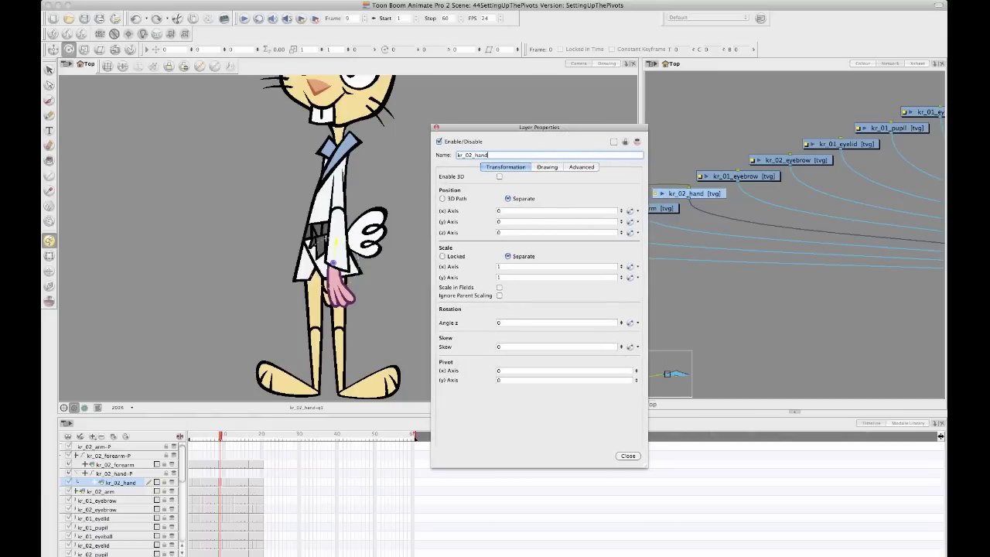
{"action": "left_click", "coordinate": [590, 168]}
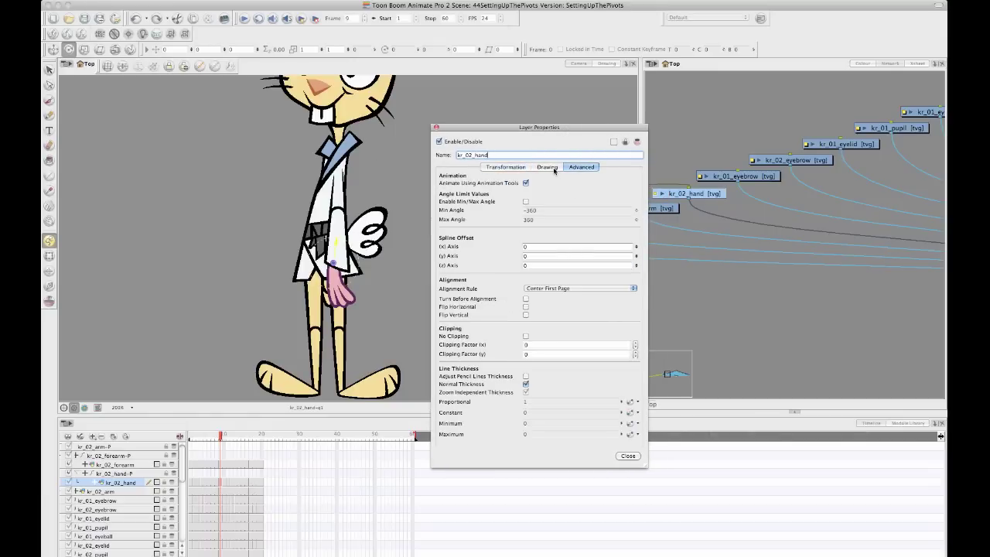
{"action": "left_click", "coordinate": [553, 167]}
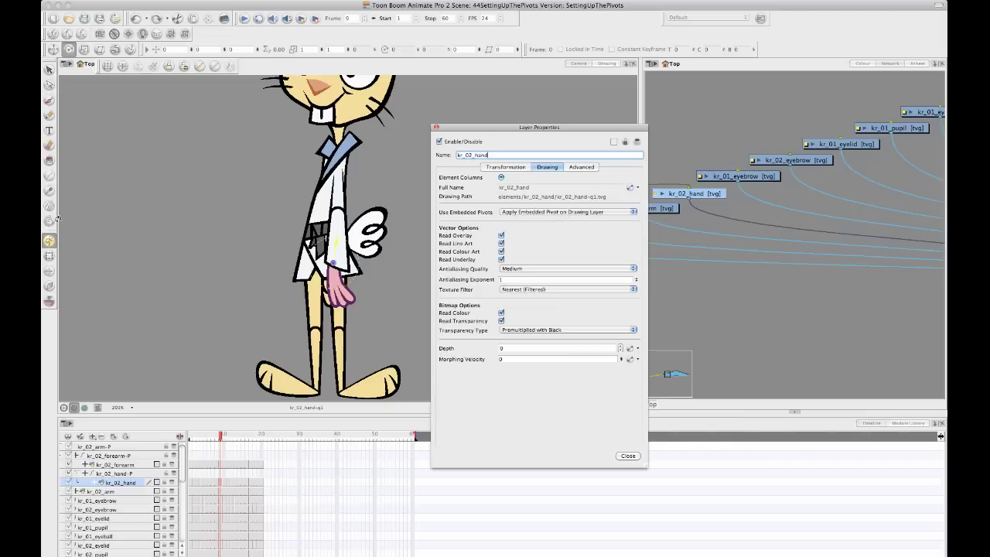
Step: Test the hand's wrist pivot, then set Use Embedded Pivots to Apply Embedded Pivot on Parent Peg
{"action": "left_click", "coordinate": [50, 272]}
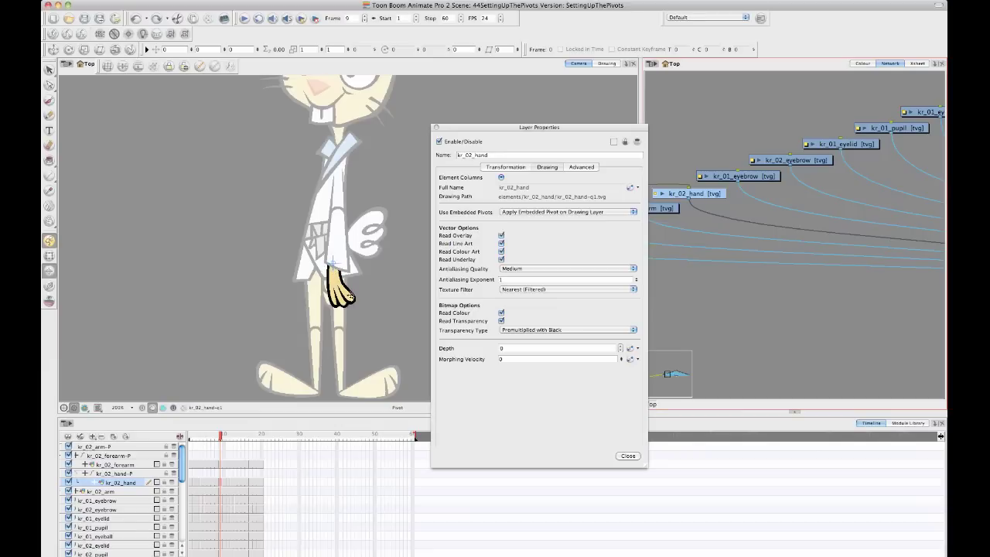
{"action": "left_click_drag", "start_coordinate": [352, 299], "coordinate": [338, 305]}
{"action": "left_click", "coordinate": [558, 212]}
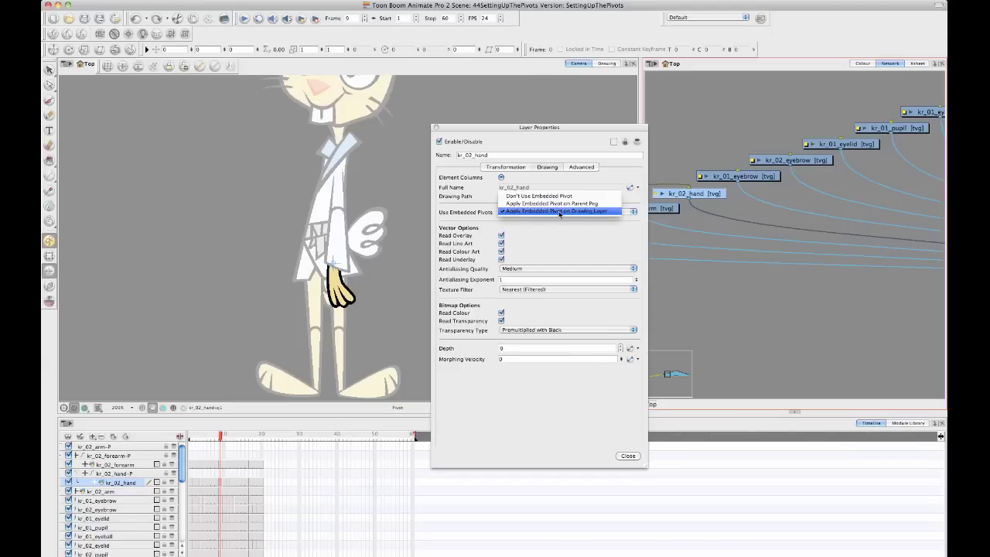
{"action": "left_click", "coordinate": [611, 210]}
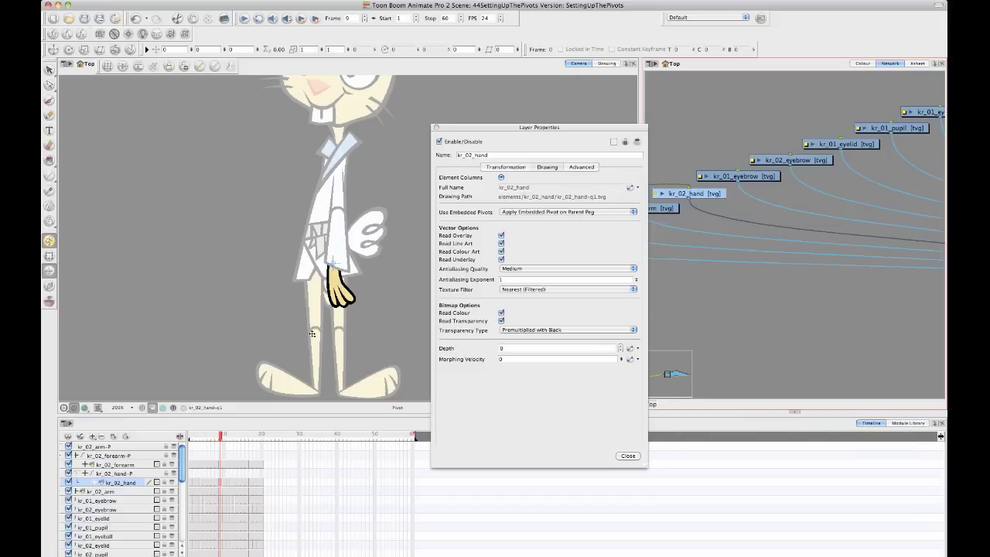
{"action": "left_click", "coordinate": [48, 256]}
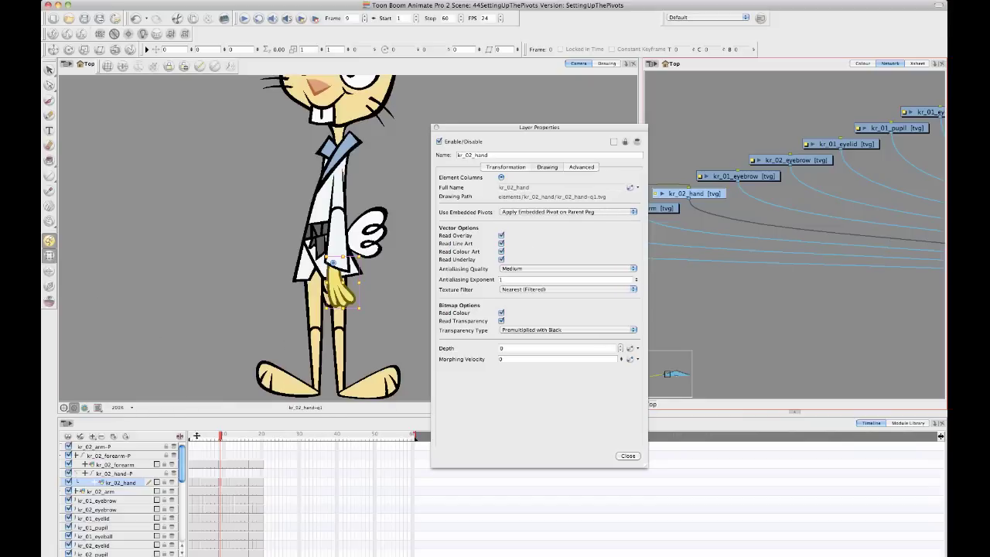
{"action": "left_click", "coordinate": [223, 474]}
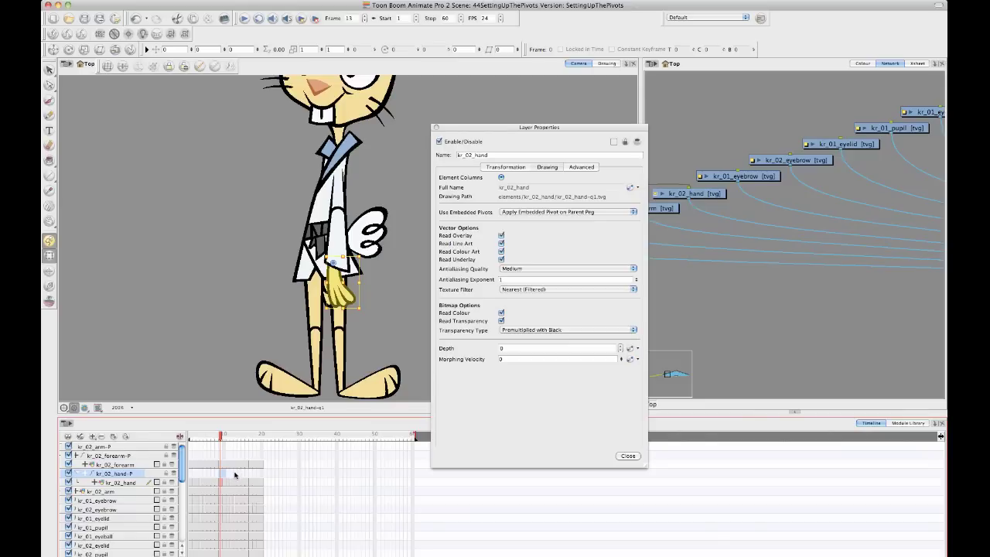
{"action": "left_click", "coordinate": [235, 475]}
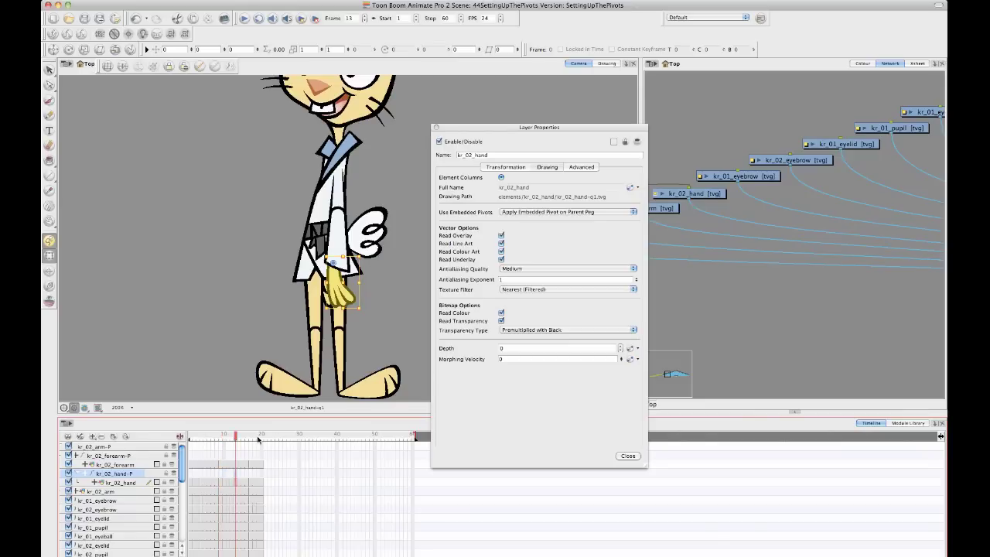
{"action": "mouse_move", "coordinate": [236, 438]}
{"action": "left_mouse_down"}
{"action": "mouse_move", "coordinate": [171, 444]}
{"action": "mouse_move", "coordinate": [225, 443]}
{"action": "mouse_move", "coordinate": [240, 453]}
{"action": "left_mouse_up"}
{"action": "key", "text": "period"}
{"action": "key", "text": "period"}
{"action": "key", "text": "period"}
{"action": "key", "text": "period"}
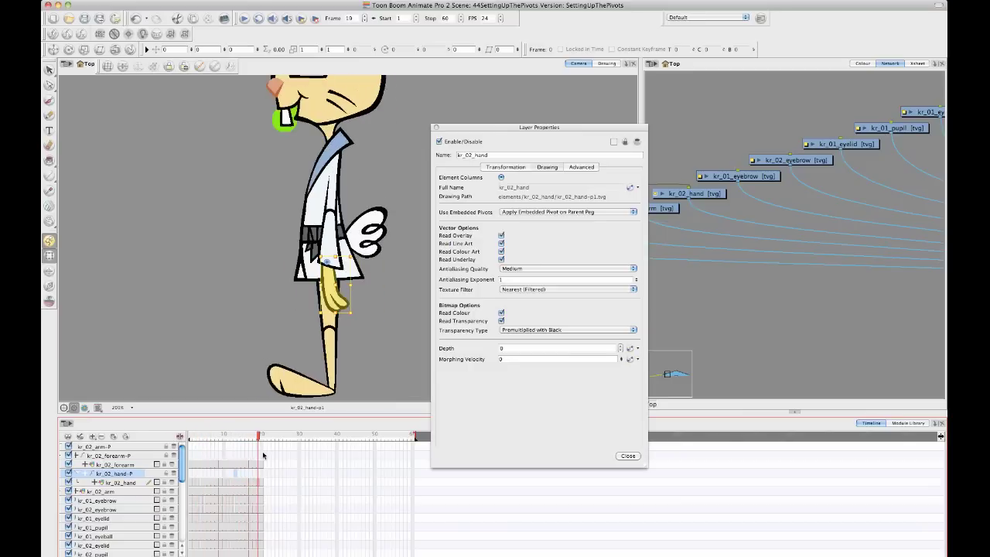
{"action": "key", "text": "comma"}
{"action": "key", "text": "comma"}
{"action": "key", "text": "comma"}
{"action": "key", "text": "comma"}
{"action": "key", "text": "comma"}
{"action": "key", "text": "comma"}
{"action": "key", "text": "comma"}
{"action": "key", "text": "comma"}
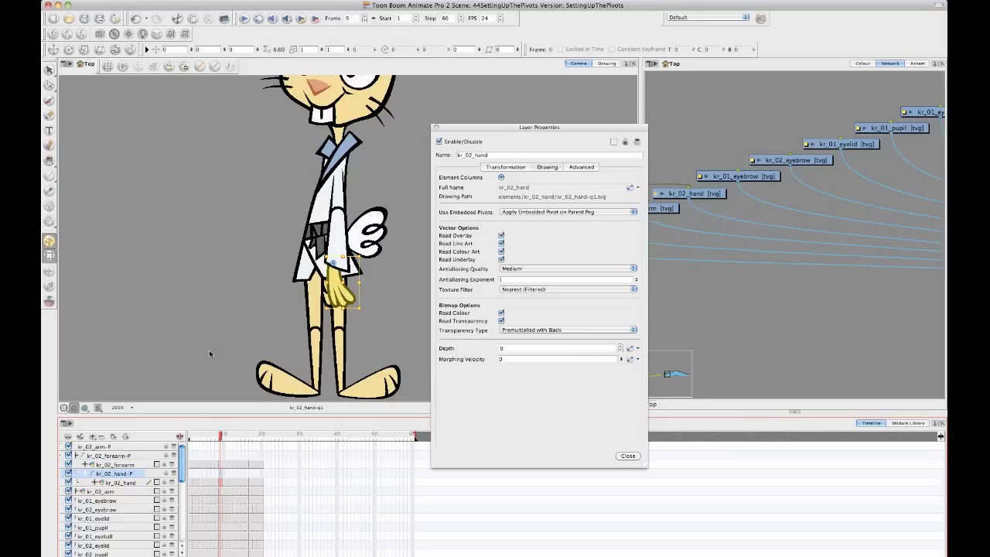
{"action": "left_click", "coordinate": [341, 252]}
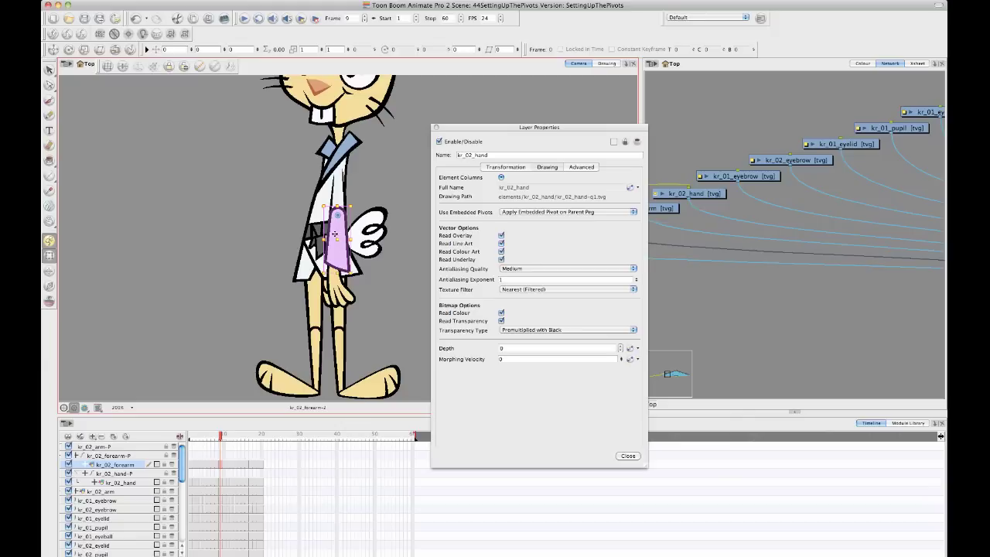
{"action": "key", "text": "b"}
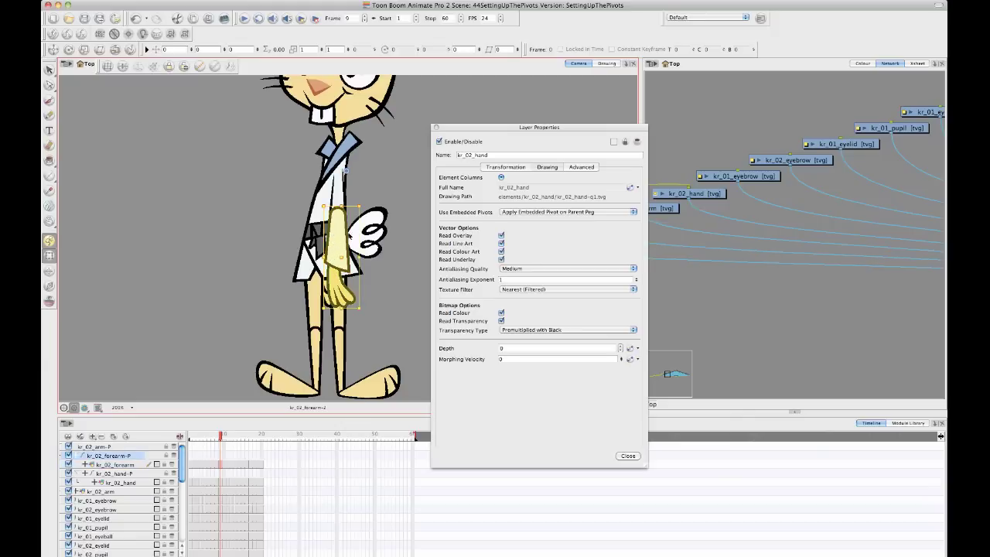
{"action": "left_click", "coordinate": [223, 483]}
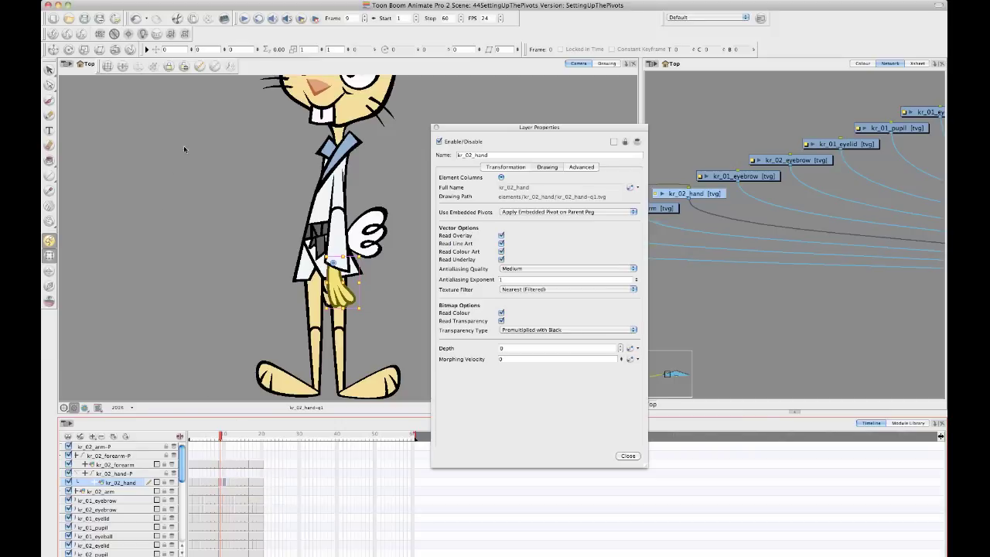
Step: With the Rotate tool, select kr_02_hand-P to reveal its pivot and scrub the first frames
{"action": "left_click", "coordinate": [61, 49]}
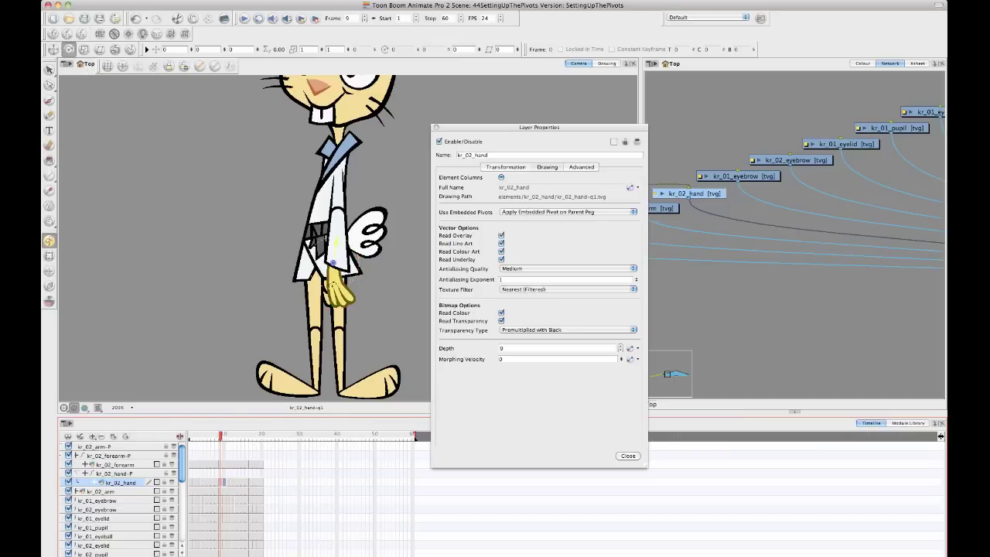
{"action": "left_click", "coordinate": [223, 482]}
{"action": "left_click", "coordinate": [220, 473]}
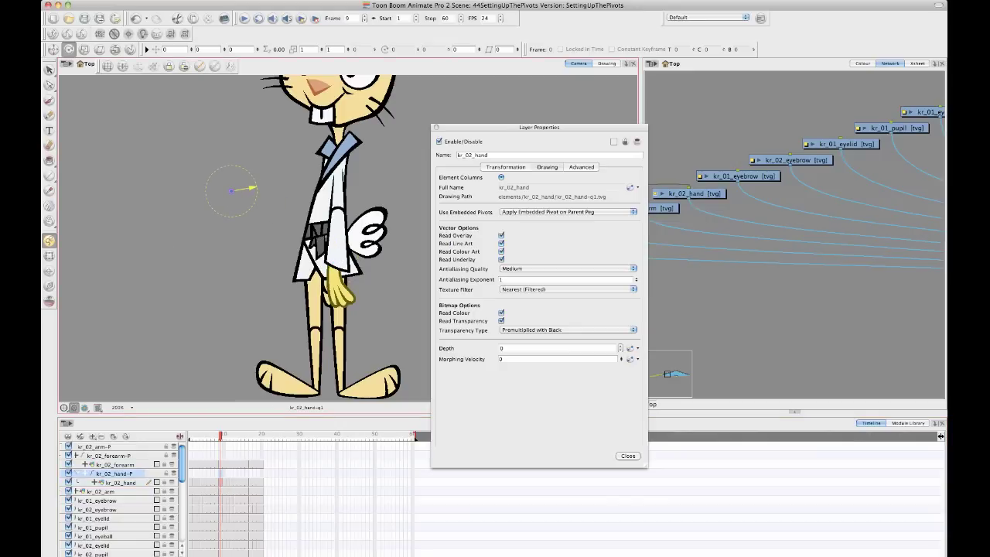
{"action": "left_click", "coordinate": [219, 437]}
{"action": "mouse_move", "coordinate": [220, 437]}
{"action": "left_mouse_down"}
{"action": "mouse_move", "coordinate": [191, 438]}
{"action": "mouse_move", "coordinate": [261, 440]}
{"action": "mouse_move", "coordinate": [198, 439]}
{"action": "mouse_move", "coordinate": [224, 442]}
{"action": "left_mouse_up"}
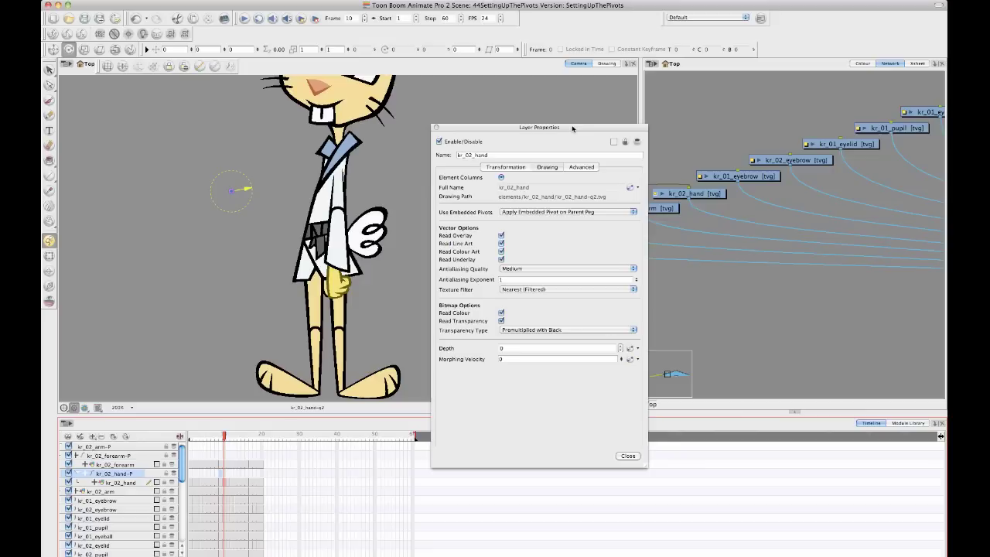
Step: Clear the Layer Properties window, frame kr_02_hand-P in the Network, and place it above kr_02_forearm-P
{"action": "left_click_drag", "start_coordinate": [574, 128], "coordinate": [618, 138]}
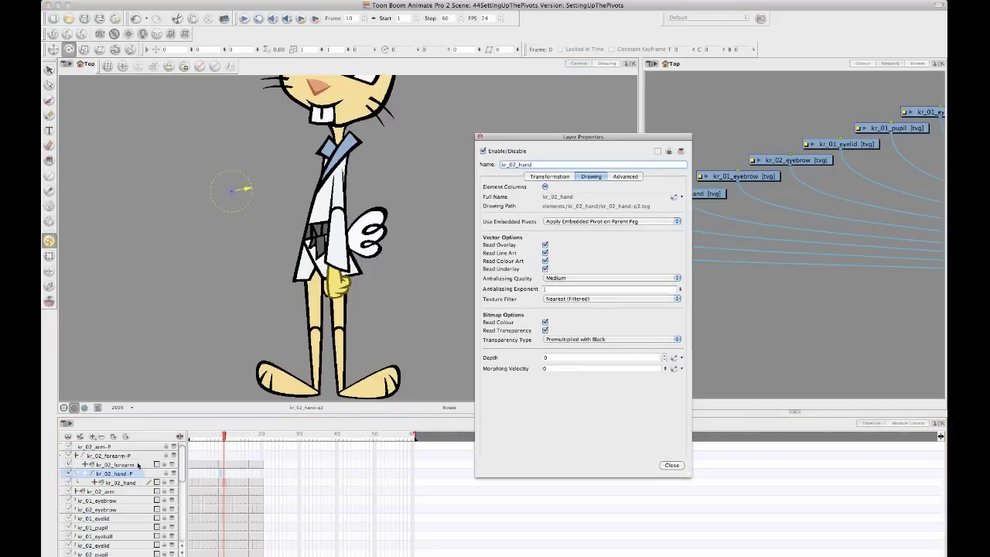
{"action": "left_click", "coordinate": [151, 475]}
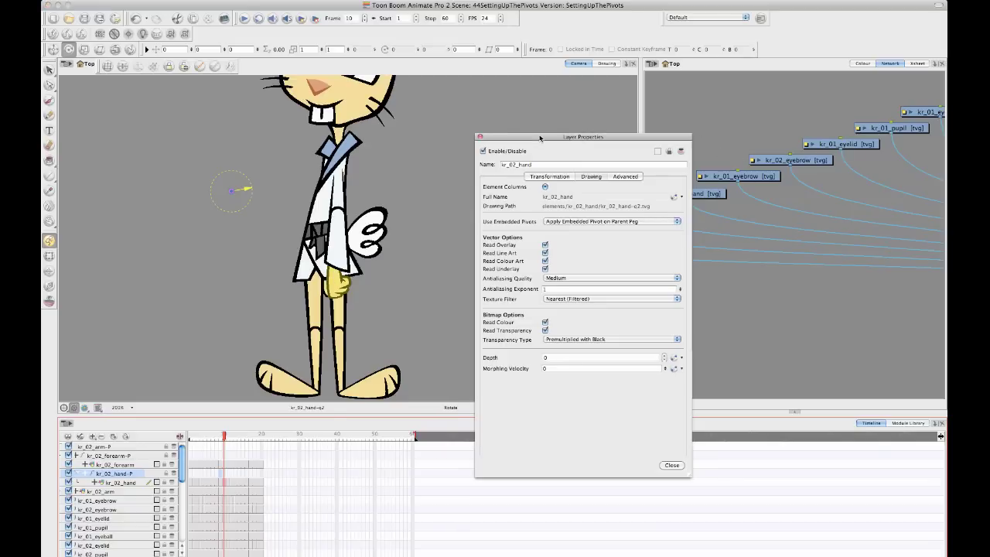
{"action": "left_click_drag", "start_coordinate": [511, 129], "coordinate": [438, 105]}
{"action": "left_click", "coordinate": [700, 197]}
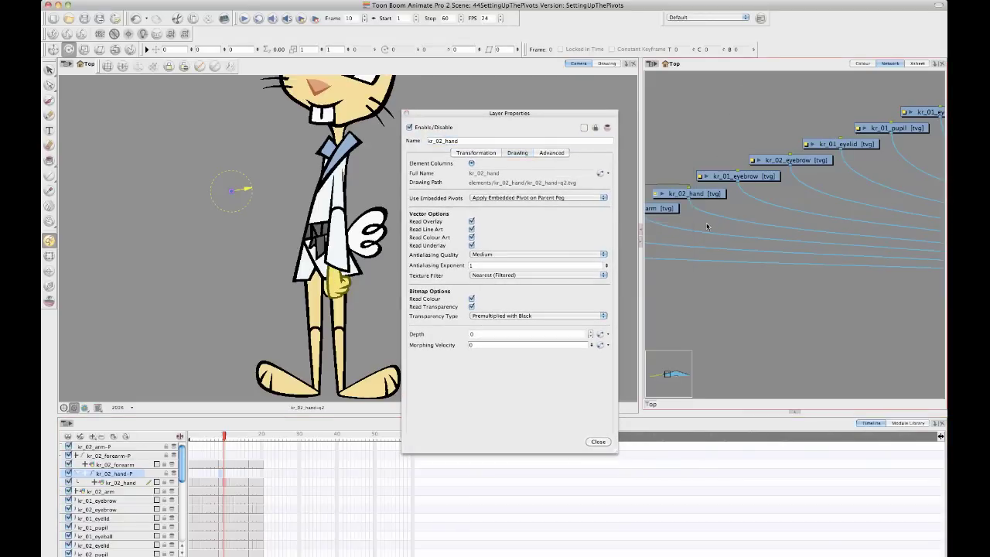
{"action": "scroll", "coordinate": [698, 209], "scroll_direction": "up", "scroll_amount": 5}
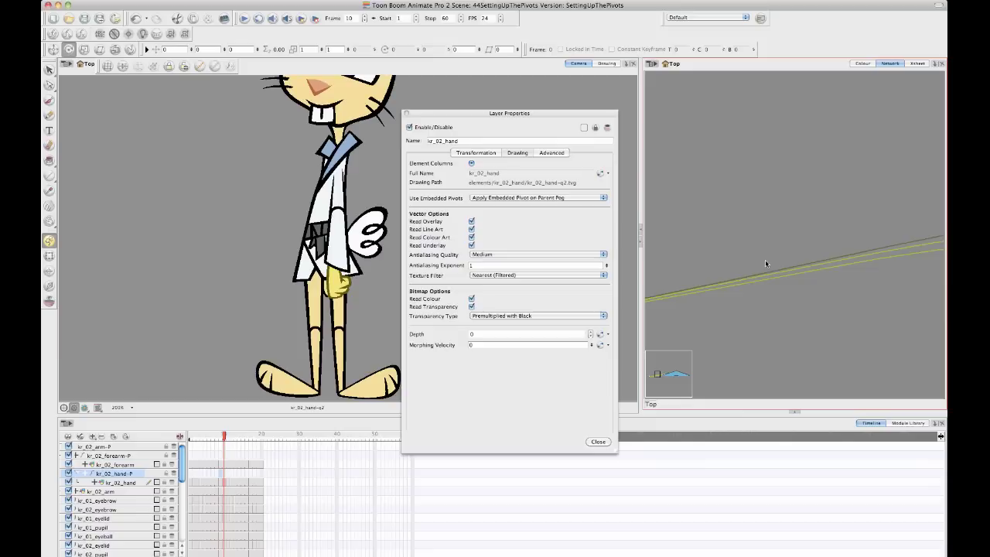
{"action": "key", "text": "f"}
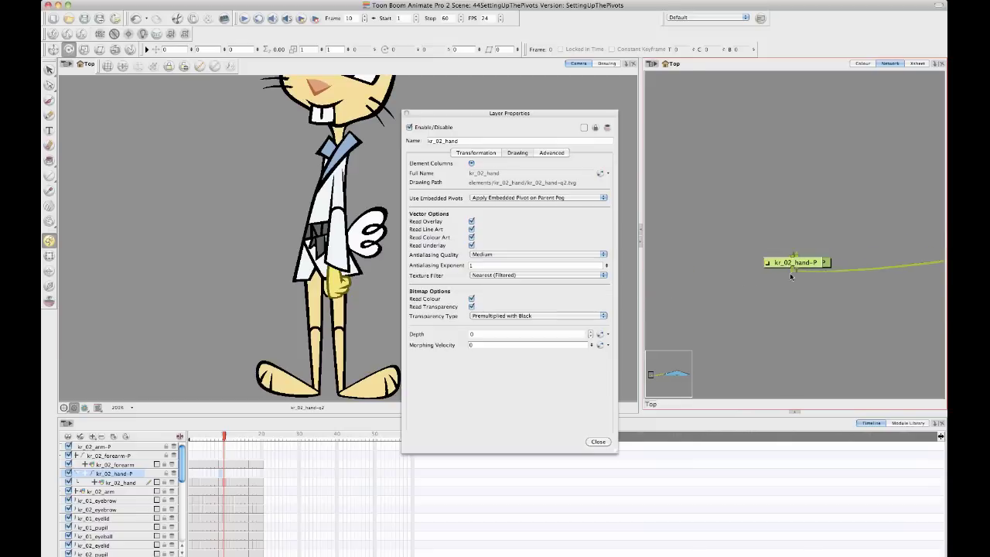
{"action": "left_click_drag", "start_coordinate": [813, 258], "coordinate": [813, 190]}
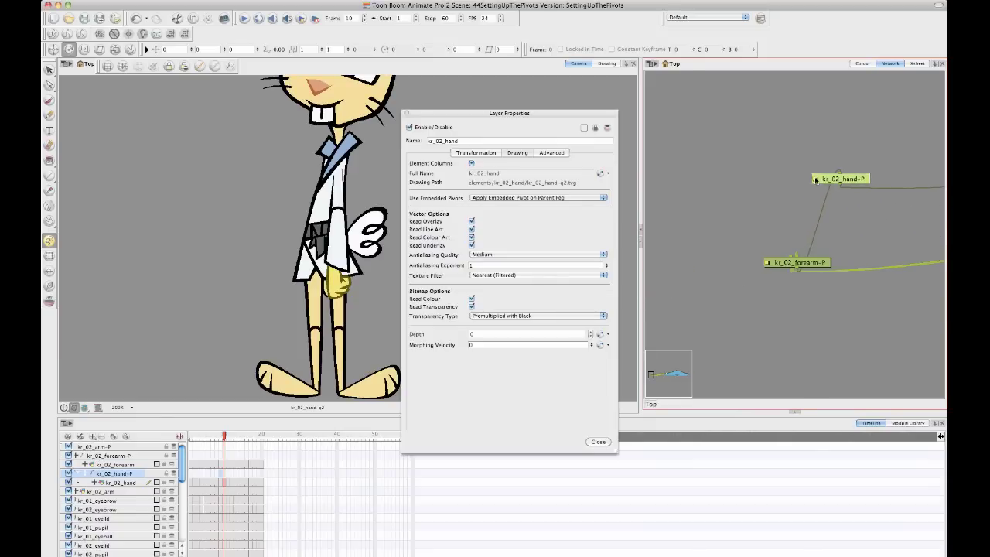
Step: Open the kr_02_hand-P Layer Properties and arrange it beside the hand layer's window
{"action": "double_click", "coordinate": [840, 179]}
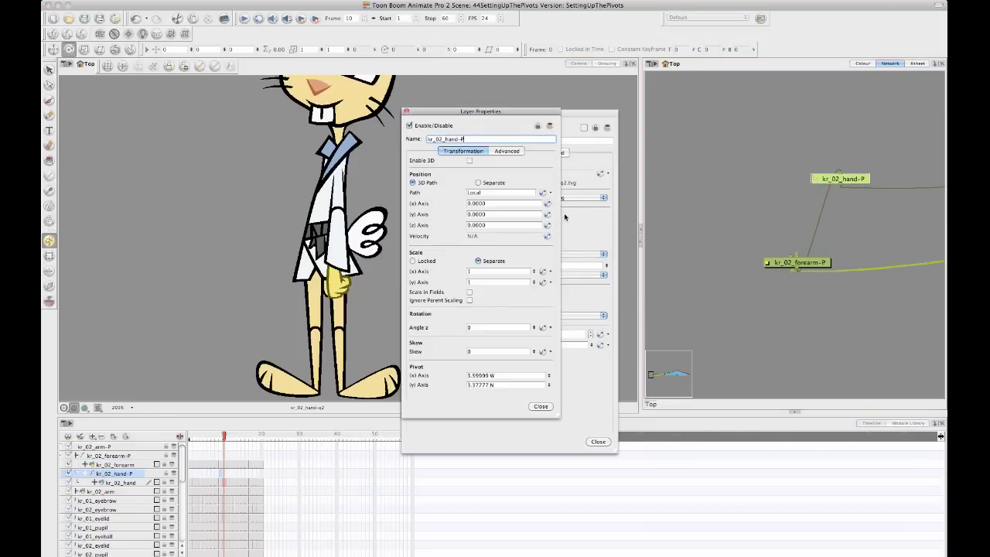
{"action": "left_click_drag", "start_coordinate": [502, 114], "coordinate": [708, 106]}
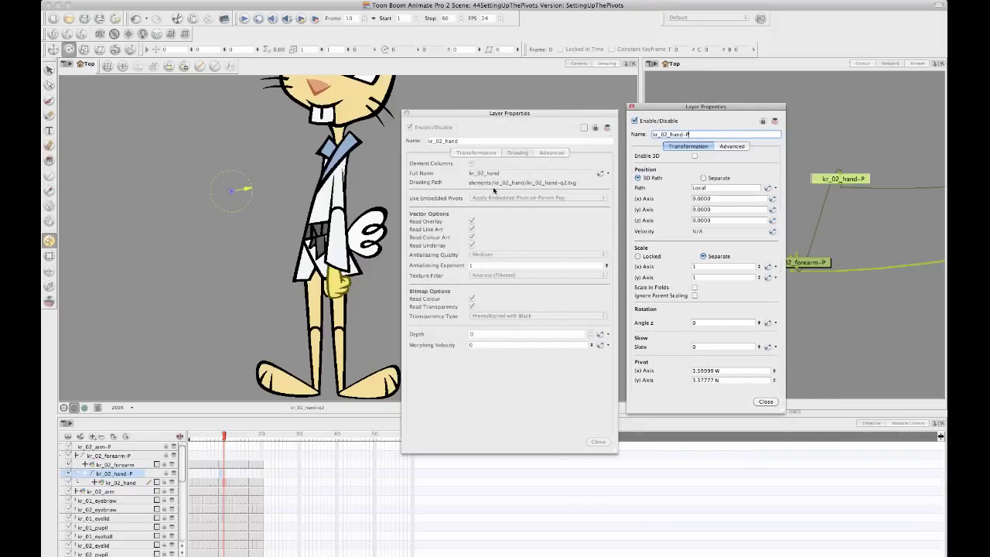
{"action": "left_click_drag", "start_coordinate": [515, 114], "coordinate": [525, 105]}
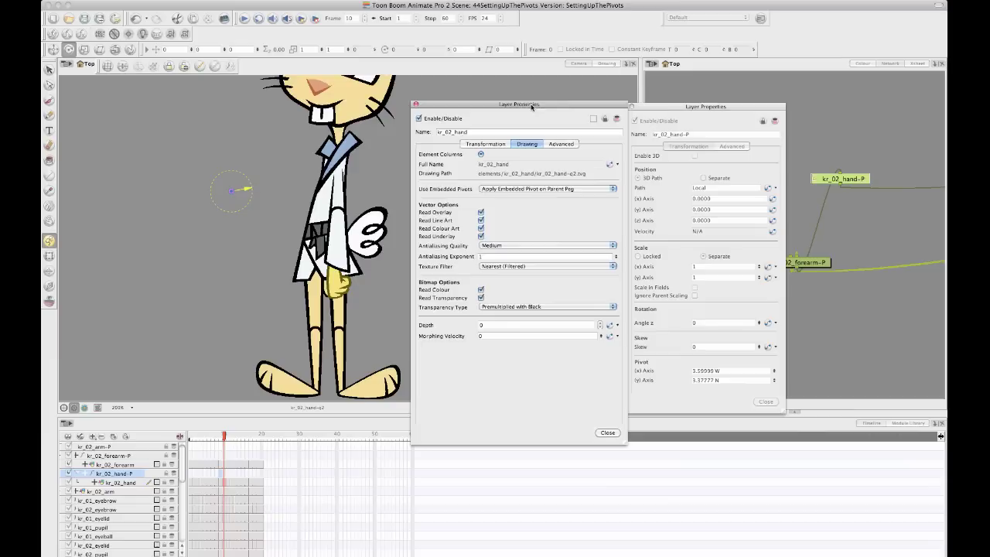
{"action": "left_click_drag", "start_coordinate": [710, 110], "coordinate": [718, 108]}
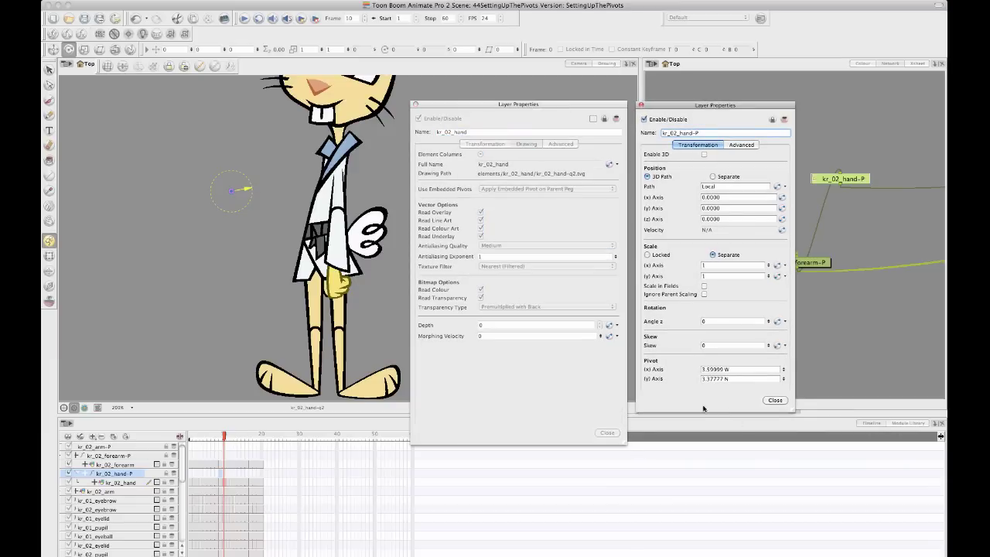
Step: Drag the hand peg's pivot in the Camera view to 3.26666 W, 2.28888 N
{"action": "left_click", "coordinate": [232, 190]}
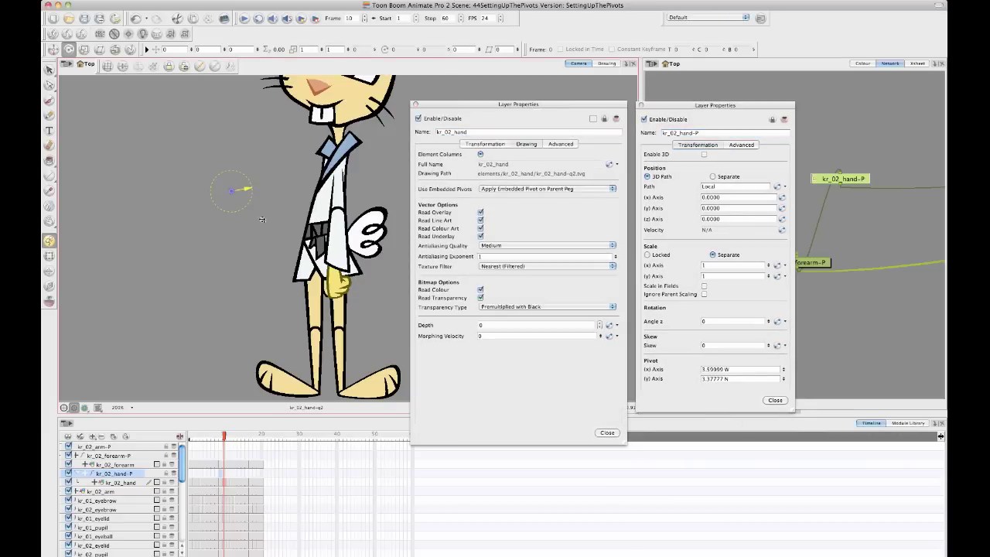
{"action": "left_click_drag", "start_coordinate": [232, 190], "coordinate": [203, 132]}
{"action": "left_click_drag", "start_coordinate": [306, 182], "coordinate": [242, 212]}
Step: Enter 0 for both the Pivot (x) and (y) Axis of kr_02_hand-P
{"action": "left_click", "coordinate": [719, 370]}
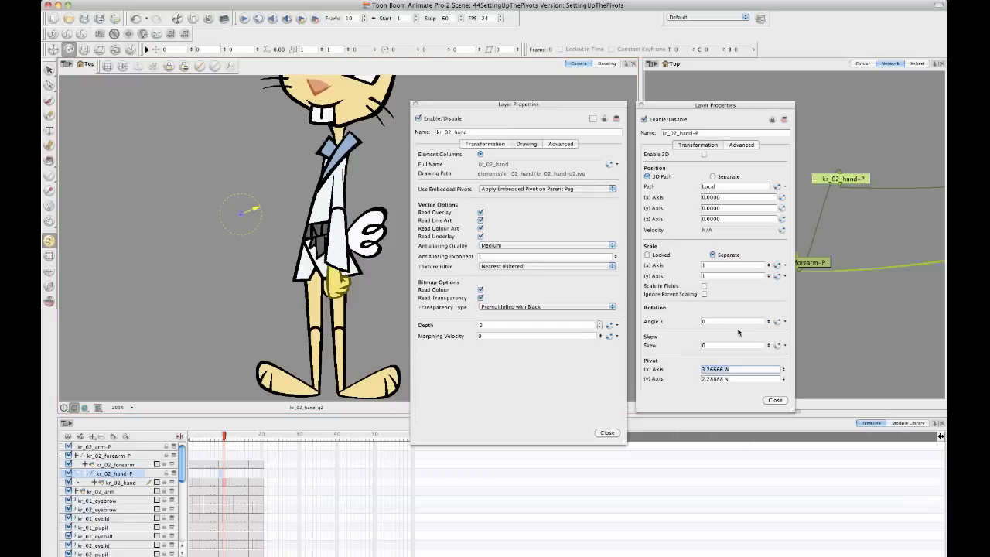
{"action": "type", "text": "0"}
{"action": "key", "text": "Tab"}
{"action": "type", "text": "0"}
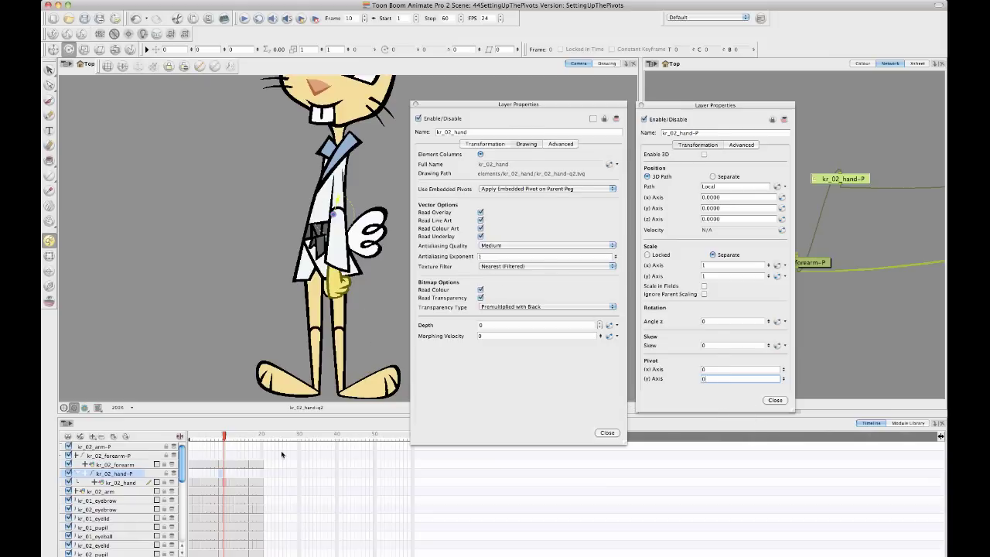
{"action": "left_click", "coordinate": [476, 433]}
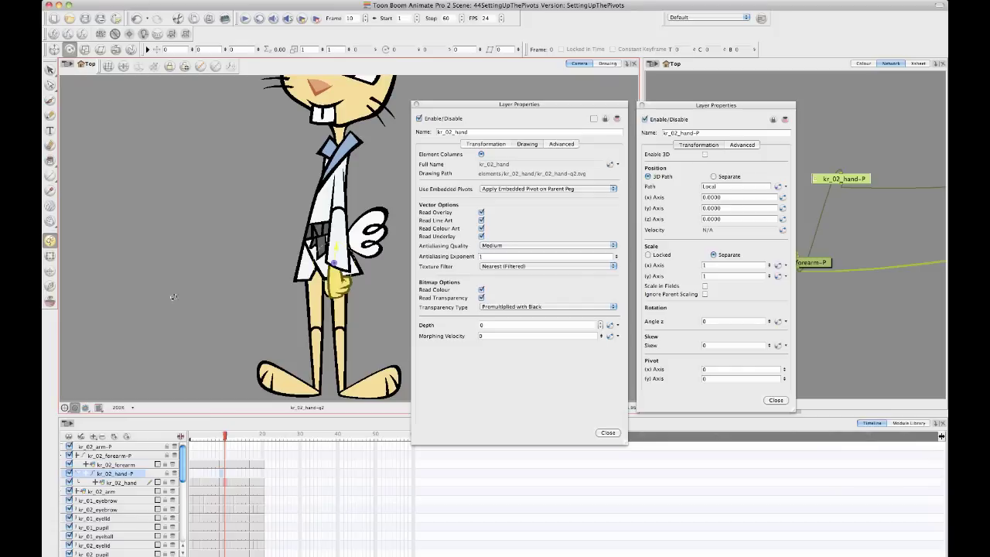
Step: Select the kr_02_hand and kr_02_hand-P layers, then pan to show the rabbit's whole head
{"action": "left_click", "coordinate": [133, 482]}
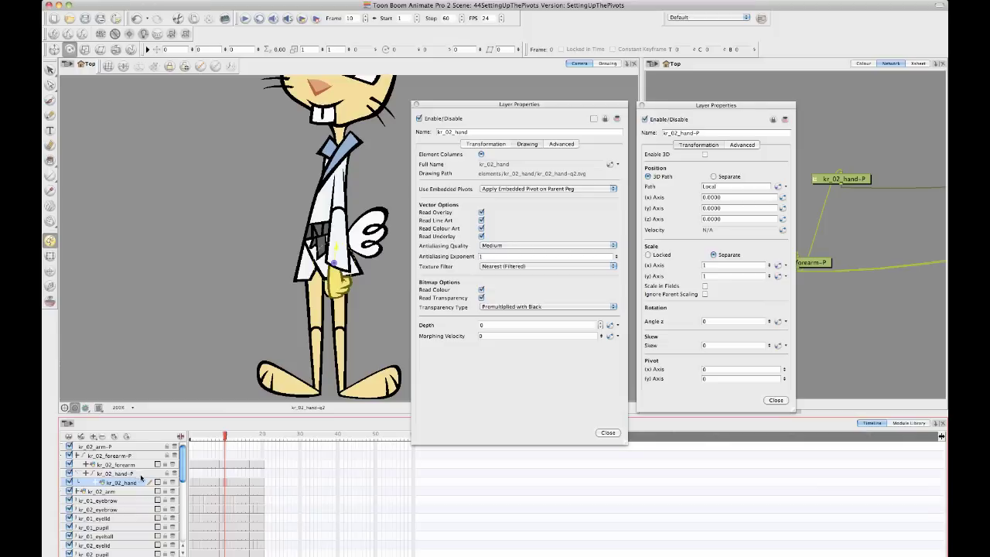
{"action": "left_click", "coordinate": [135, 474]}
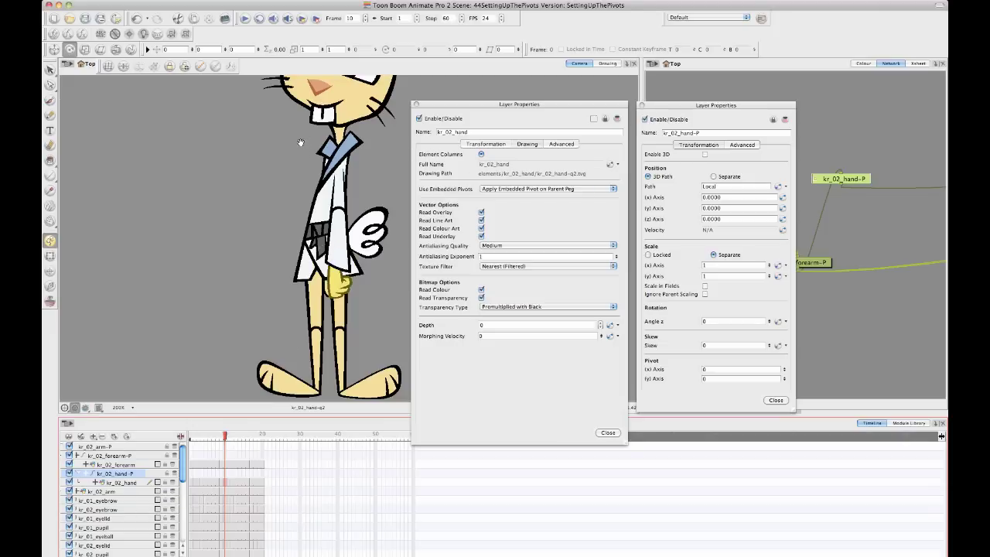
{"action": "left_click_drag", "start_coordinate": [301, 142], "coordinate": [270, 247]}
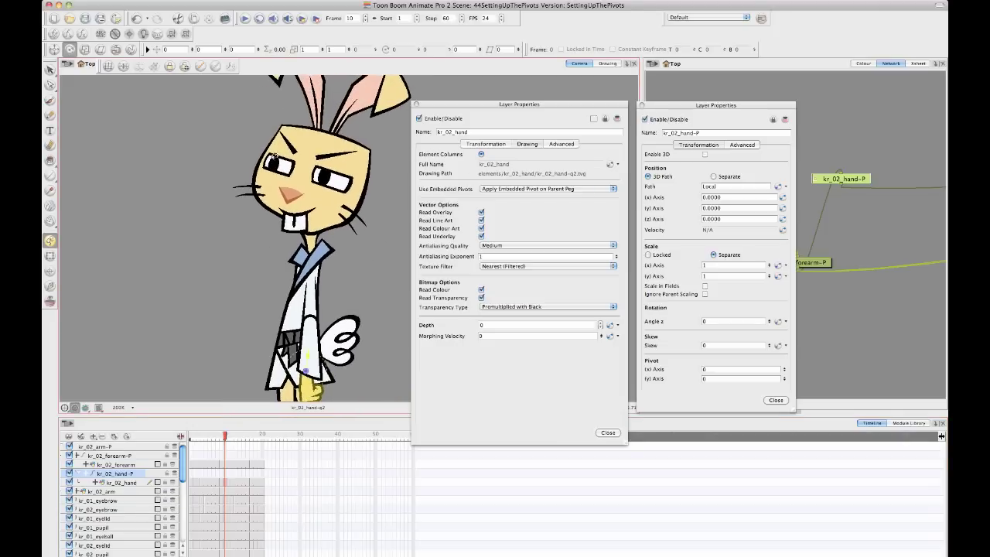